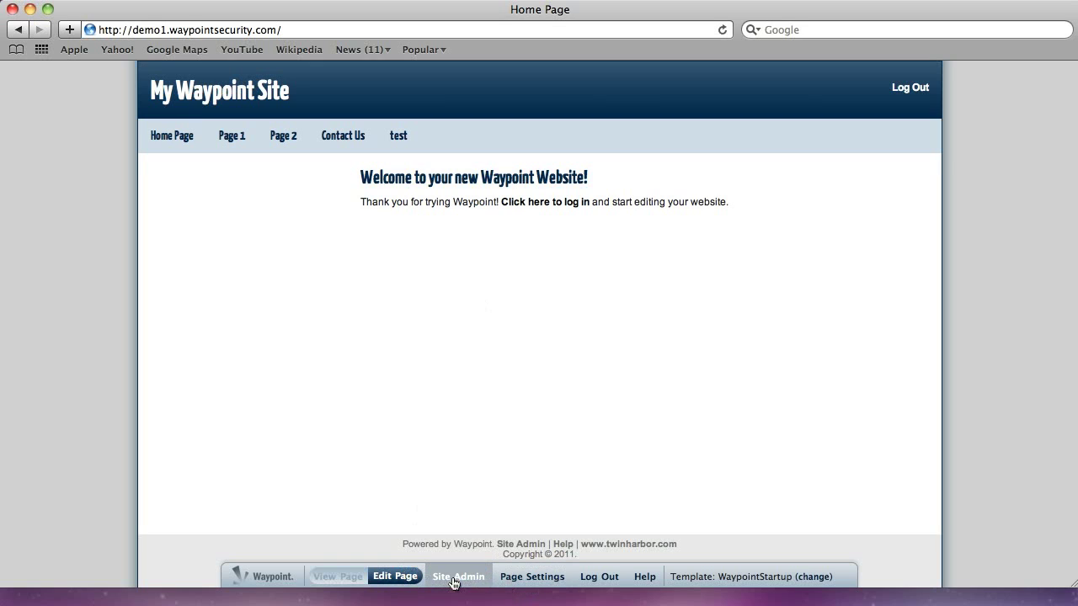
# - Open the site administration and go to the list of image galleries
pyautogui.click(454, 579)
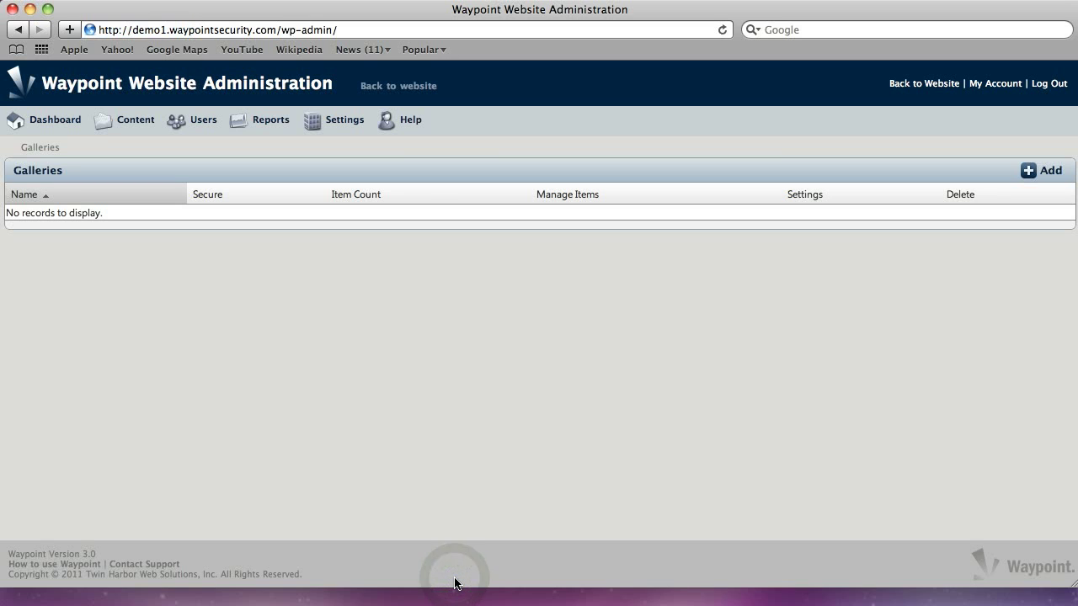
pyautogui.click(57, 122)
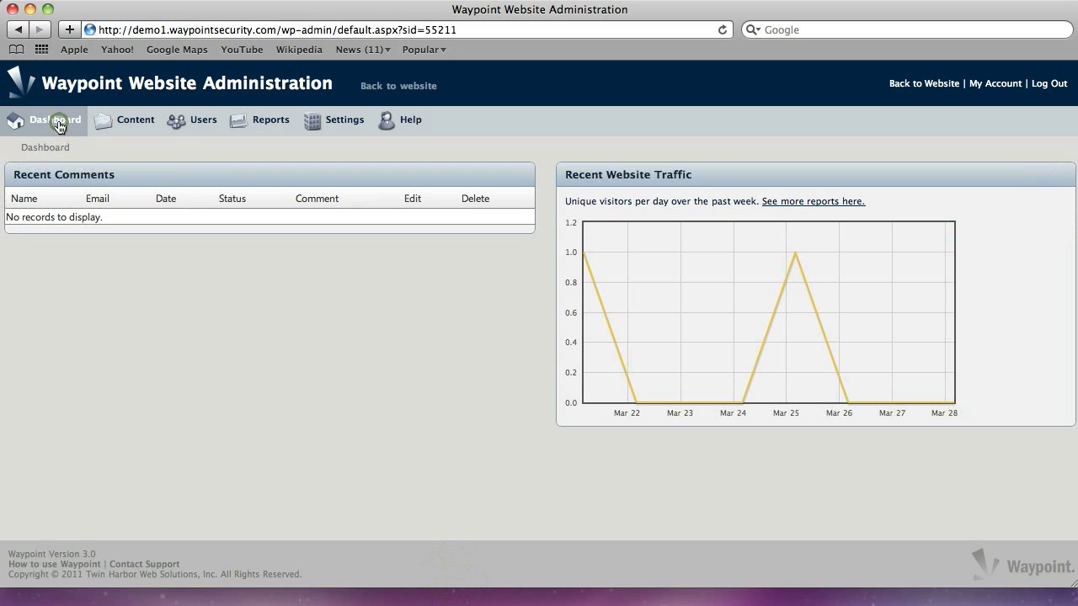
pyautogui.moveTo(122, 120)
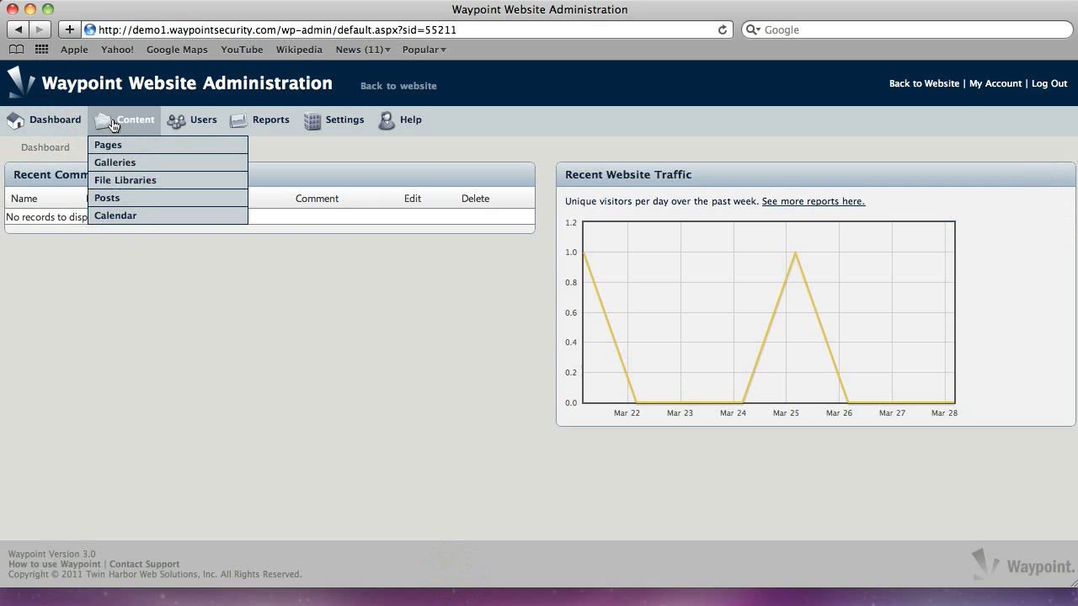
pyautogui.click(119, 171)
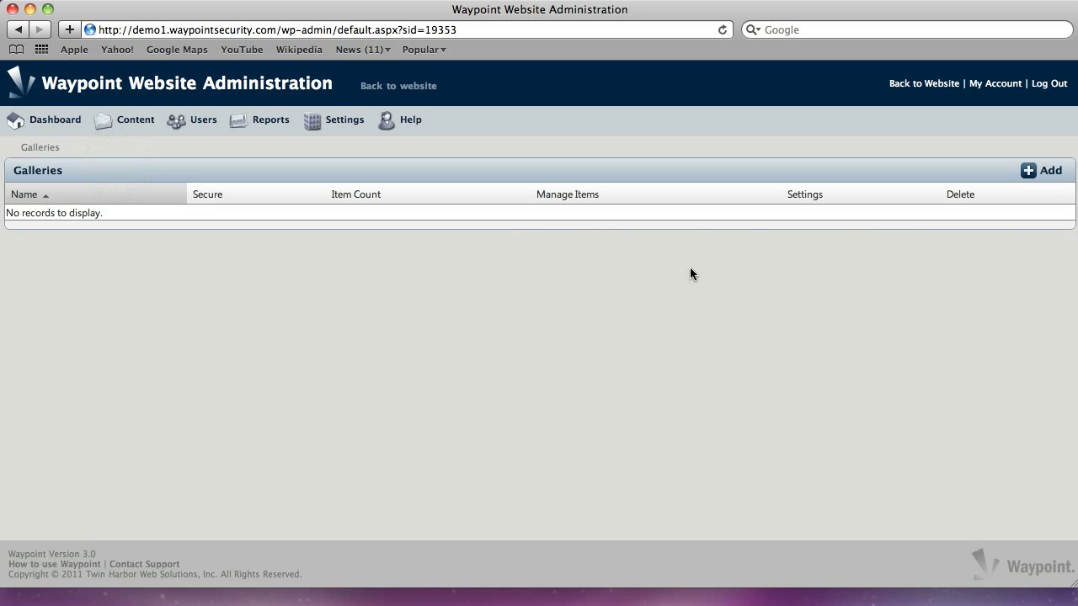
# - Create a gallery named "Website Samples" without the Secure option and save it
pyautogui.click(1051, 172)
pyautogui.click(374, 205)
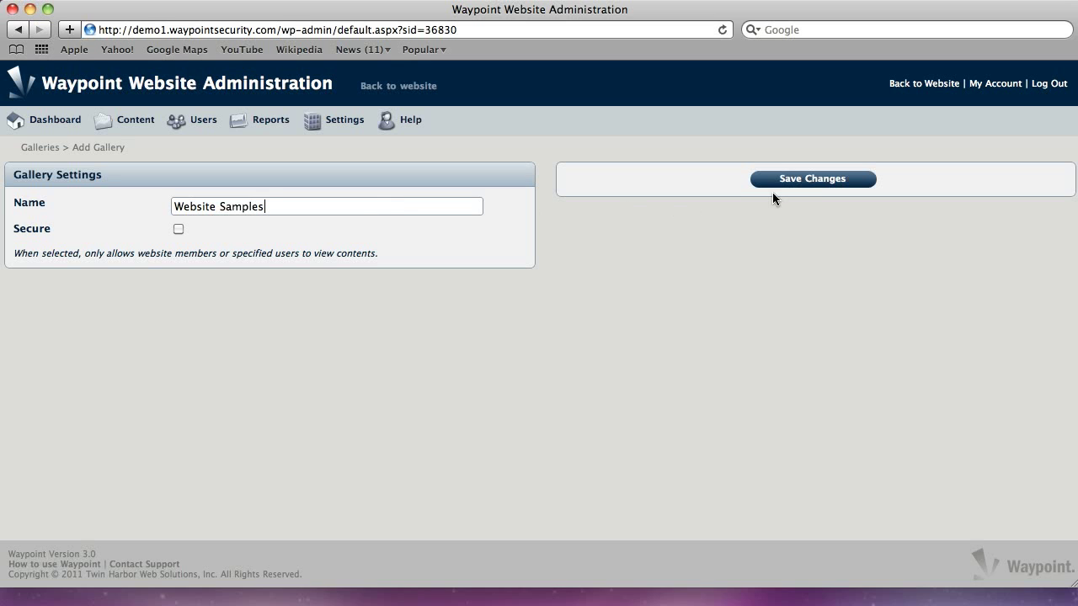
pyautogui.click(795, 180)
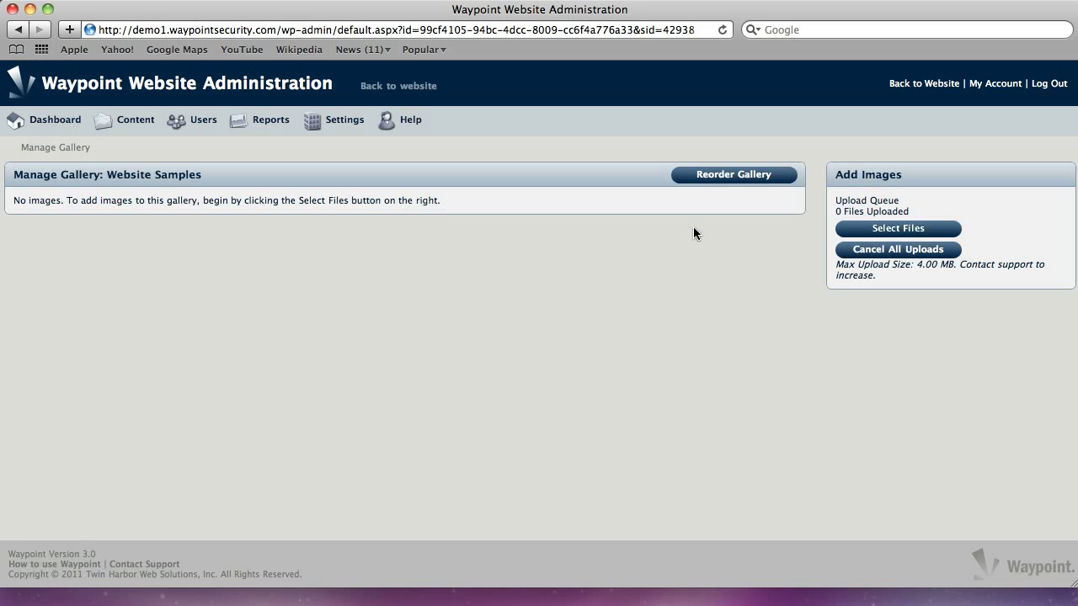
# - Upload all seven screenshot images from the Samples folder to the Website Samples gallery
pyautogui.click(899, 229)
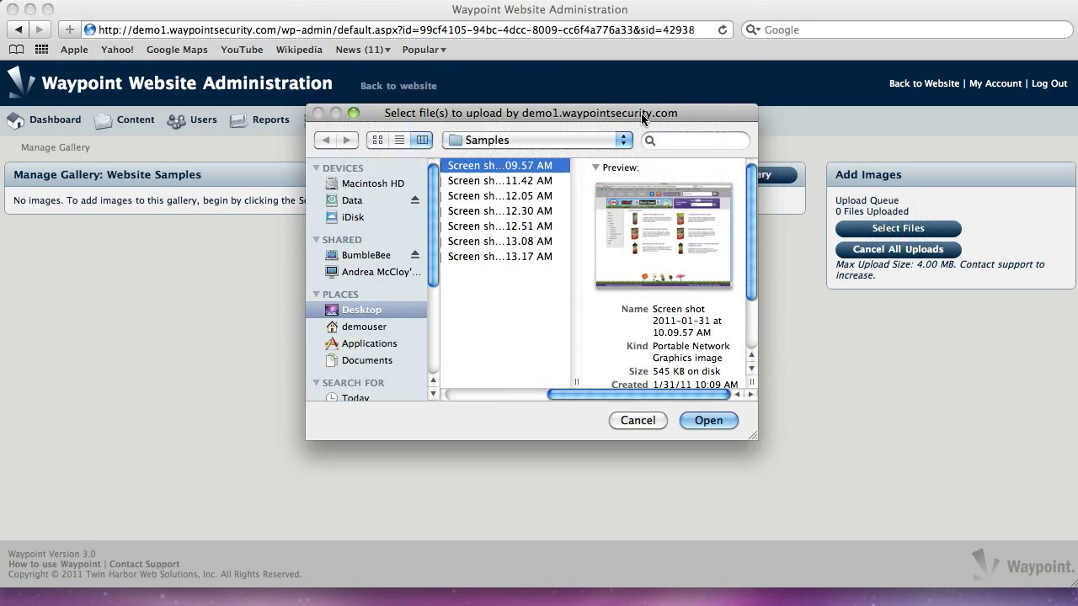
pyautogui.moveTo(565, 383); pyautogui.dragTo(482, 384)
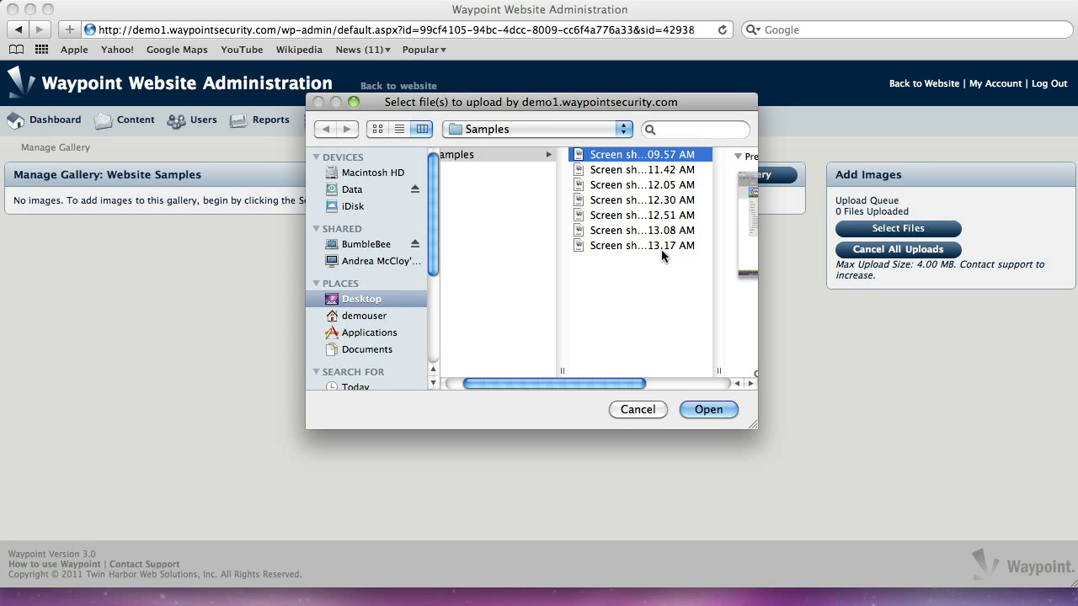
pyautogui.click(603, 158)
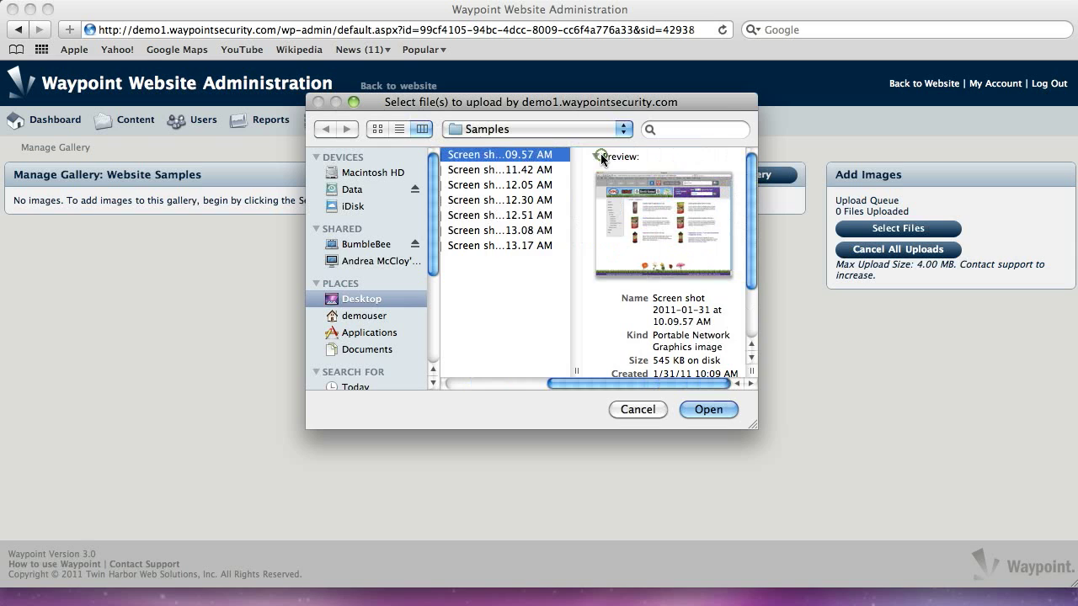
pyautogui.keyDown('shift'); pyautogui.click(505, 246); pyautogui.keyUp('shift')
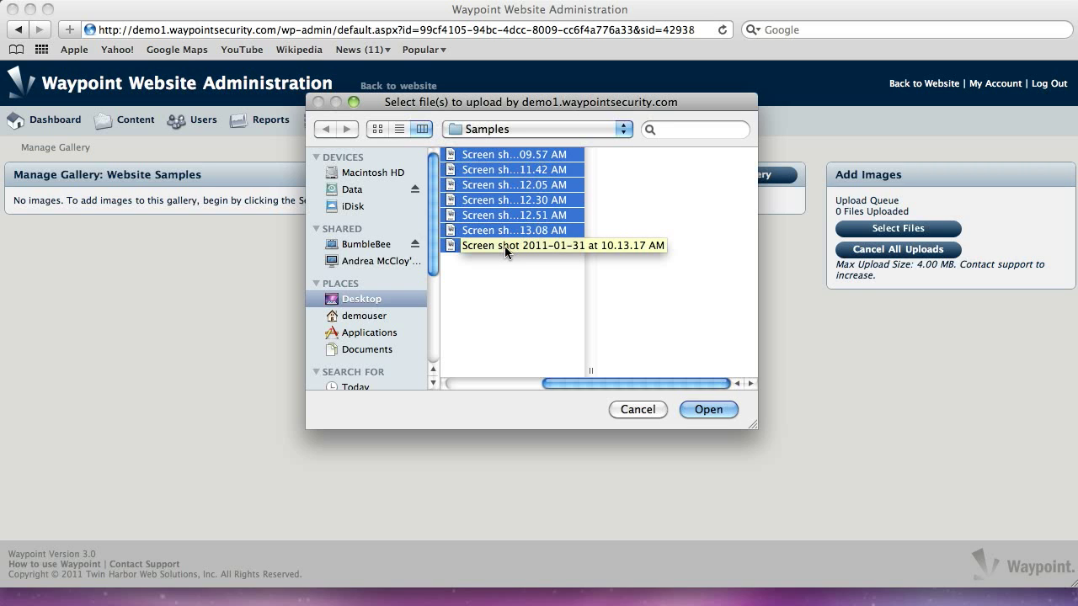
pyautogui.moveTo(568, 383); pyautogui.dragTo(540, 386)
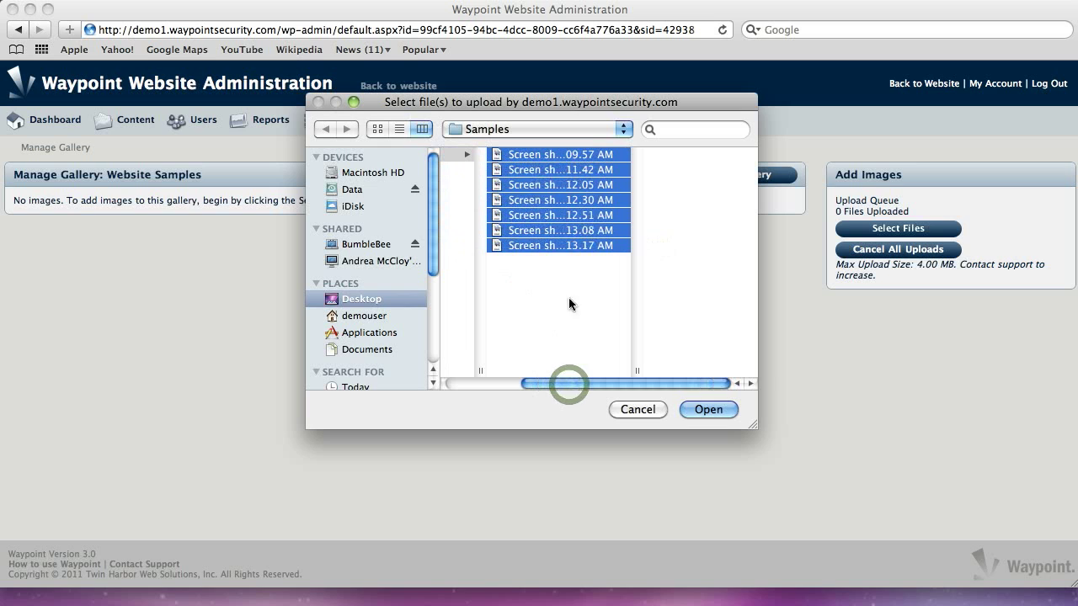
pyautogui.keyDown('super'); pyautogui.click(557, 215); pyautogui.keyUp('super')
pyautogui.keyDown('super'); pyautogui.click(558, 201); pyautogui.keyUp('super')
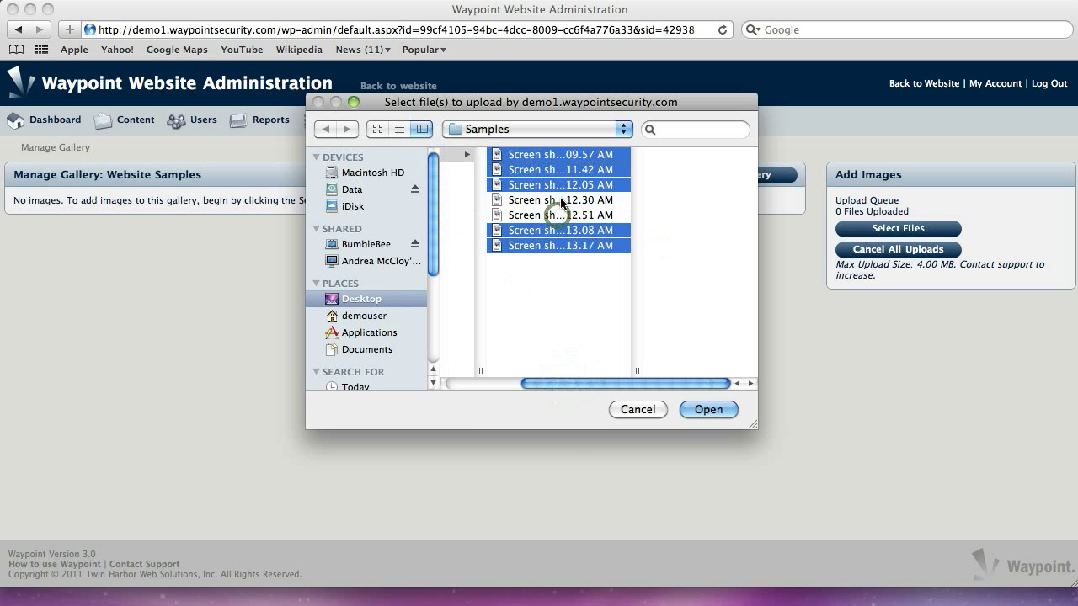
pyautogui.keyDown('super'); pyautogui.click(556, 184); pyautogui.keyUp('super')
pyautogui.keyDown('super'); pyautogui.click(556, 185); pyautogui.keyUp('super')
pyautogui.keyDown('shift'); pyautogui.click(556, 215); pyautogui.keyUp('shift')
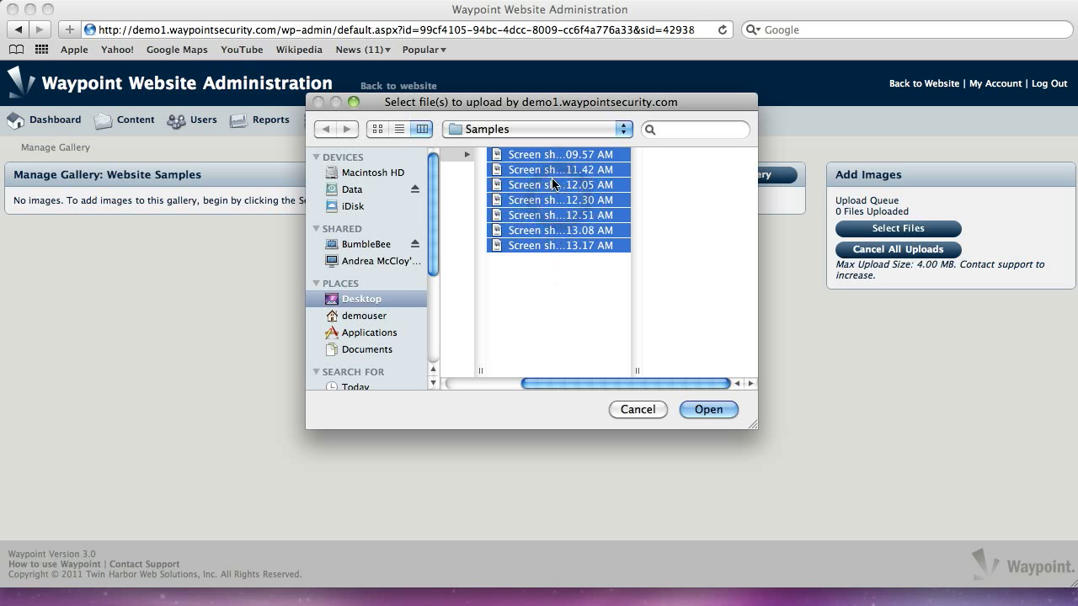
pyautogui.click(708, 410)
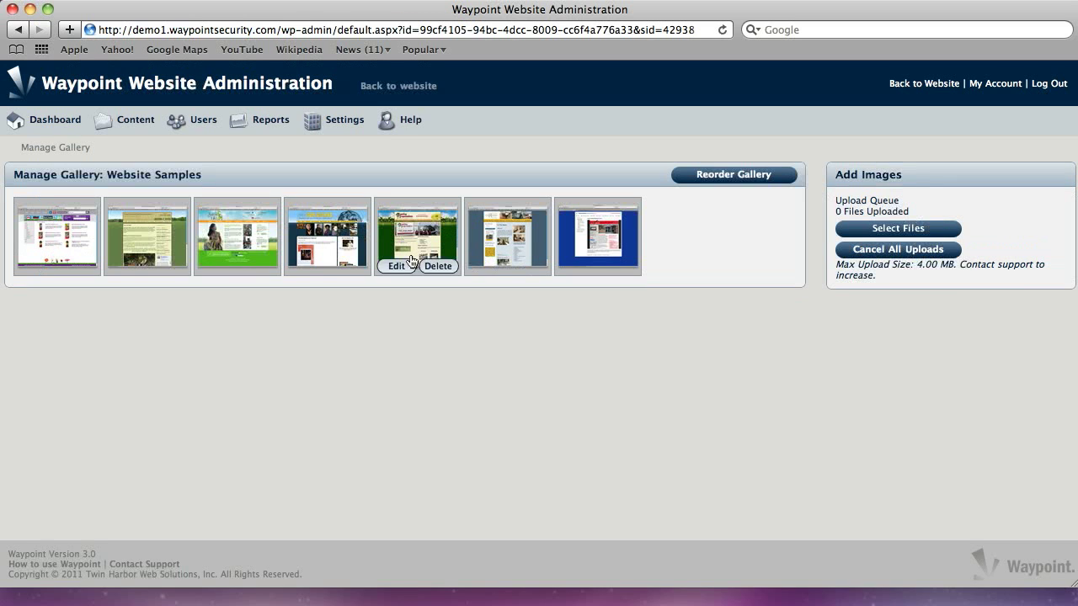
# - View the "Our Queens" screenshot at full size and return to the gallery's management page
pyautogui.moveTo(303, 240)
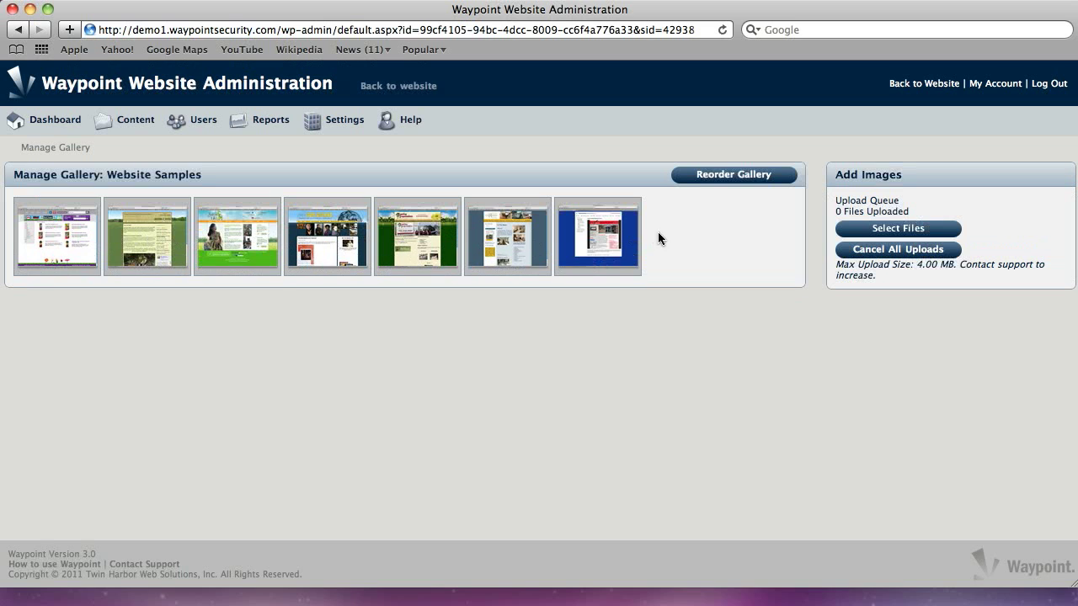
pyautogui.click(327, 235)
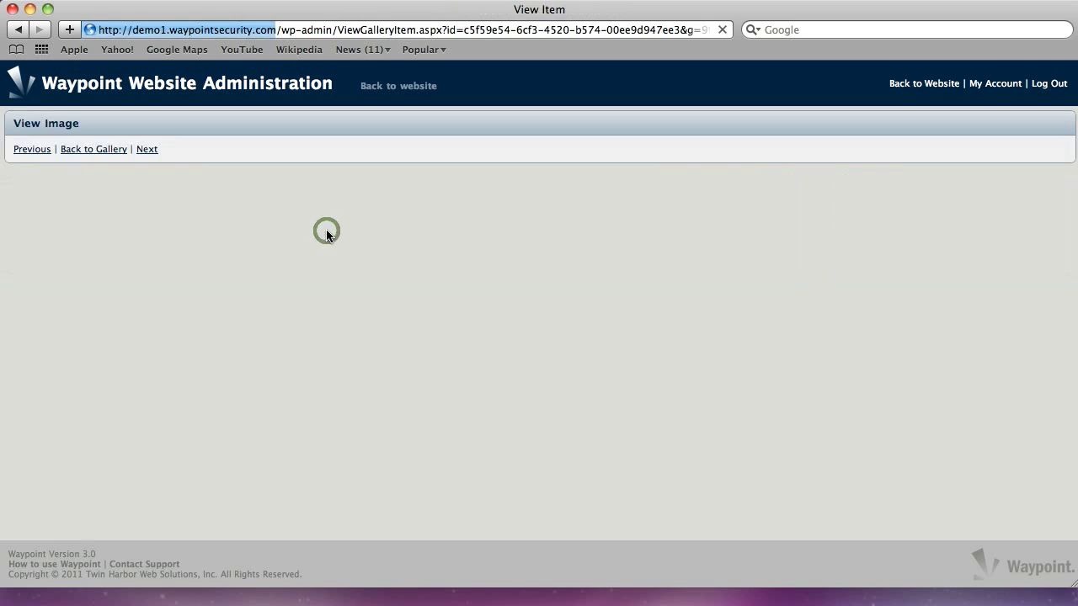
pyautogui.scroll(-4, 346, 269)
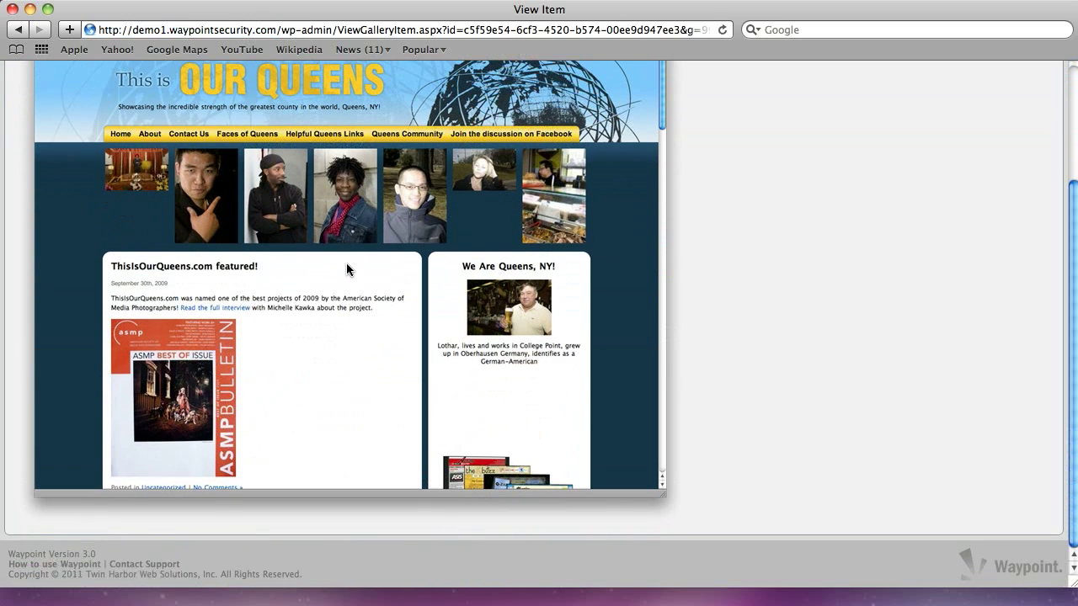
pyautogui.scroll(4, 347, 266)
pyautogui.click(18, 30)
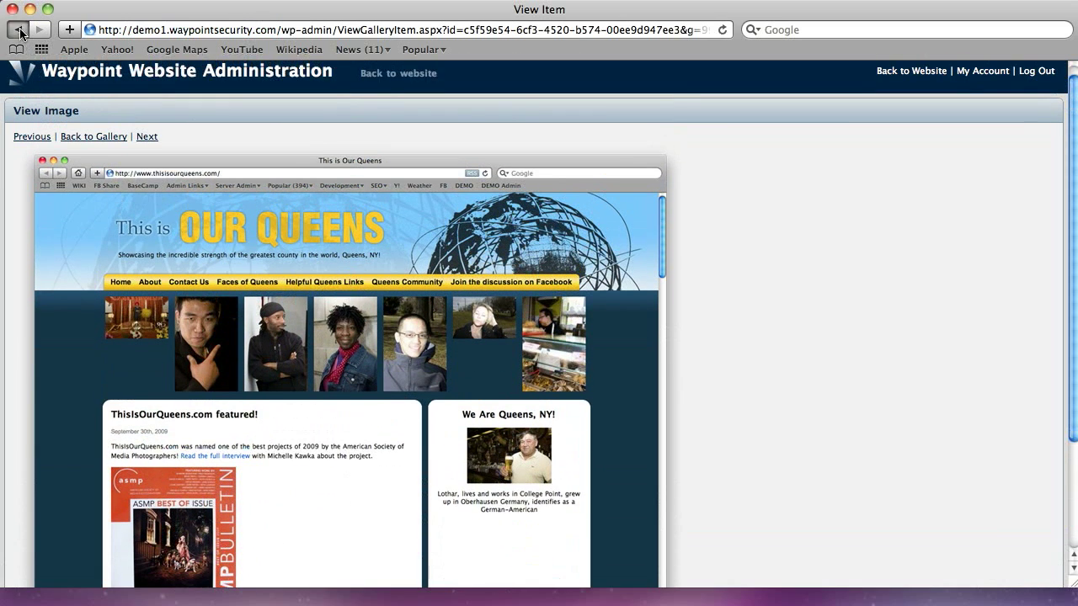
pyautogui.moveTo(317, 229)
pyautogui.moveTo(416, 234)
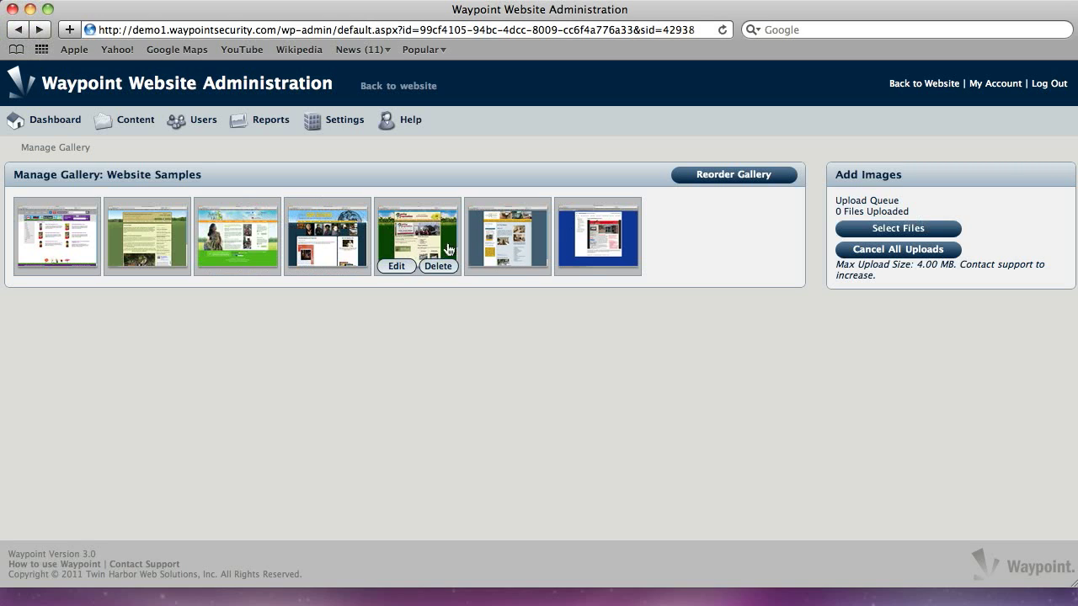
# - Reorder the gallery with the bright green and blue site screenshots first and the dark green one last, and save the order
pyautogui.click(722, 177)
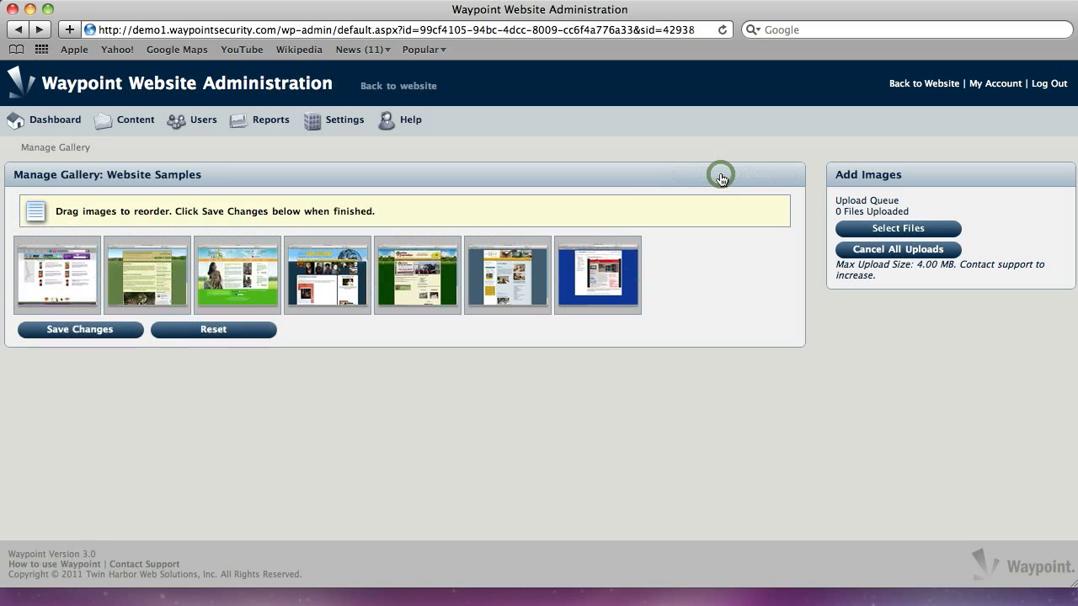
pyautogui.moveTo(575, 283)
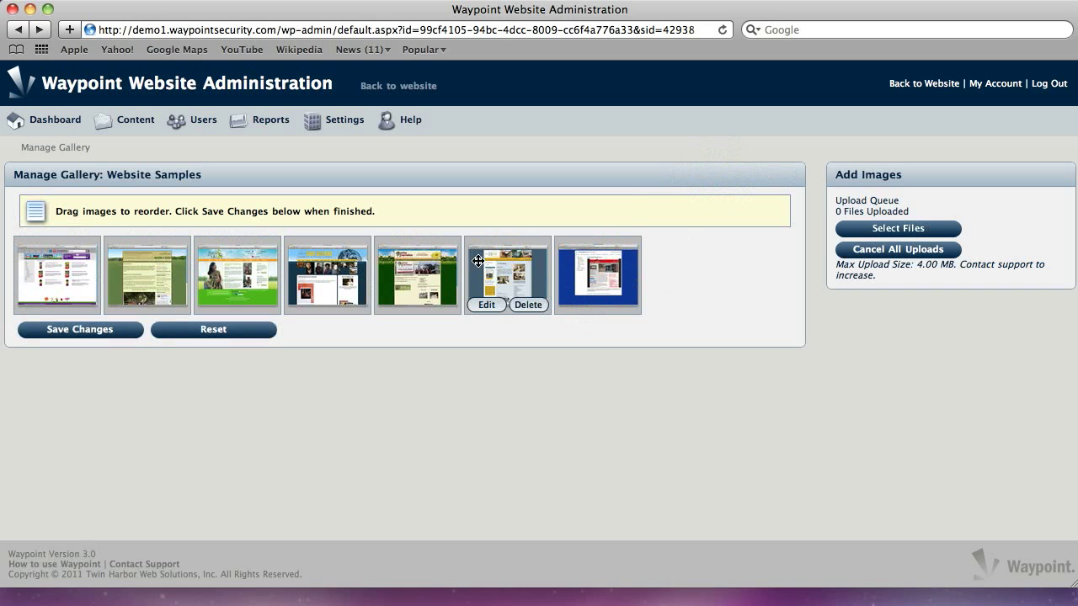
pyautogui.moveTo(482, 267); pyautogui.dragTo(52, 270)
pyautogui.moveTo(337, 269); pyautogui.dragTo(50, 270)
pyautogui.moveTo(591, 272); pyautogui.dragTo(138, 270)
pyautogui.moveTo(238, 270); pyautogui.dragTo(564, 277)
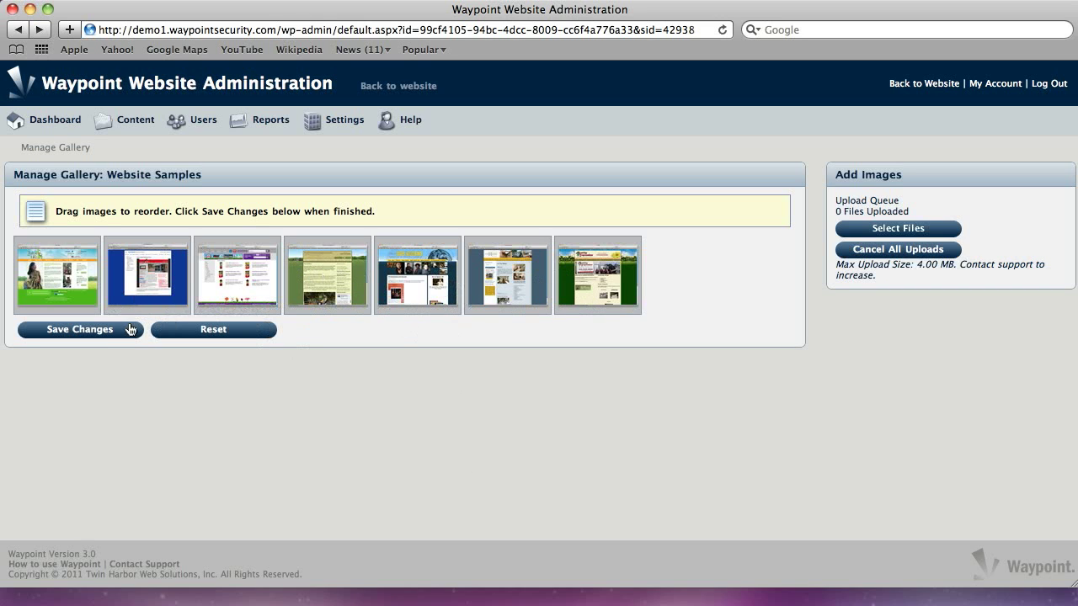
pyautogui.click(98, 331)
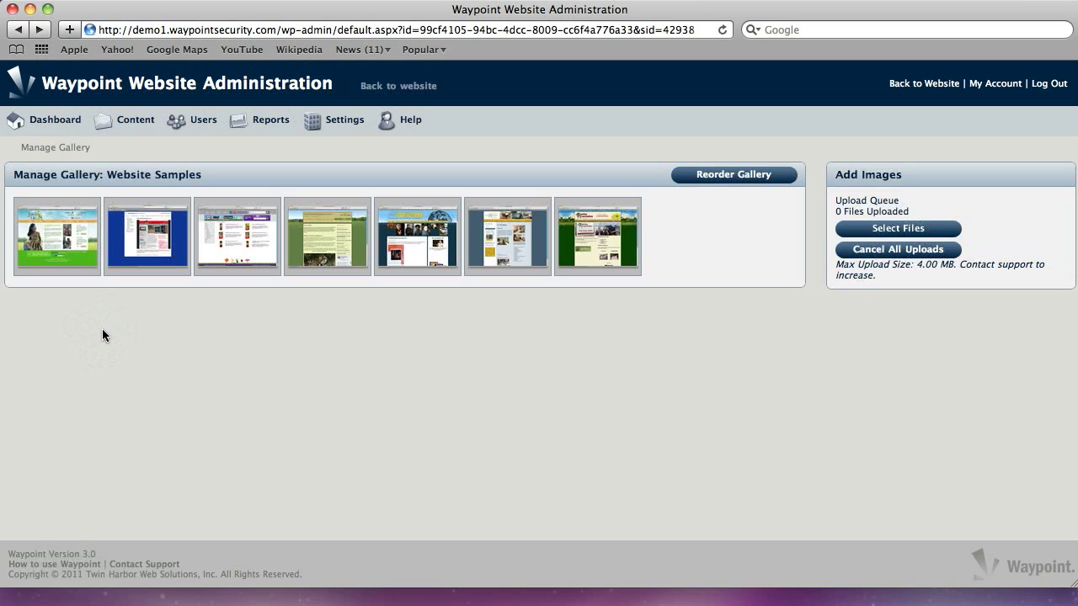
# - Return to the public website and open Page 2 for editing
pyautogui.click(418, 87)
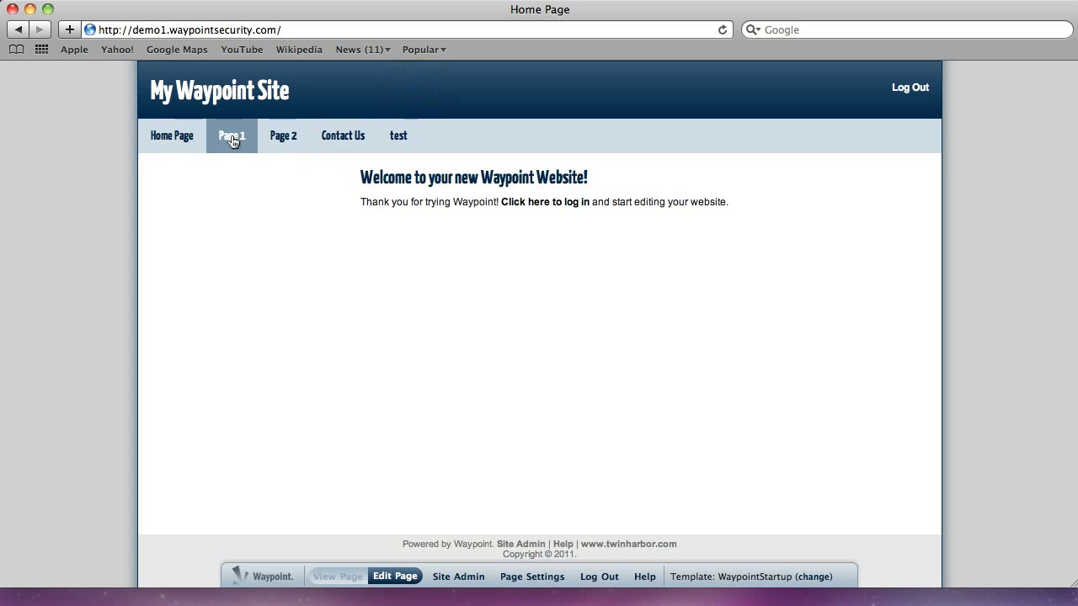
pyautogui.click(270, 139)
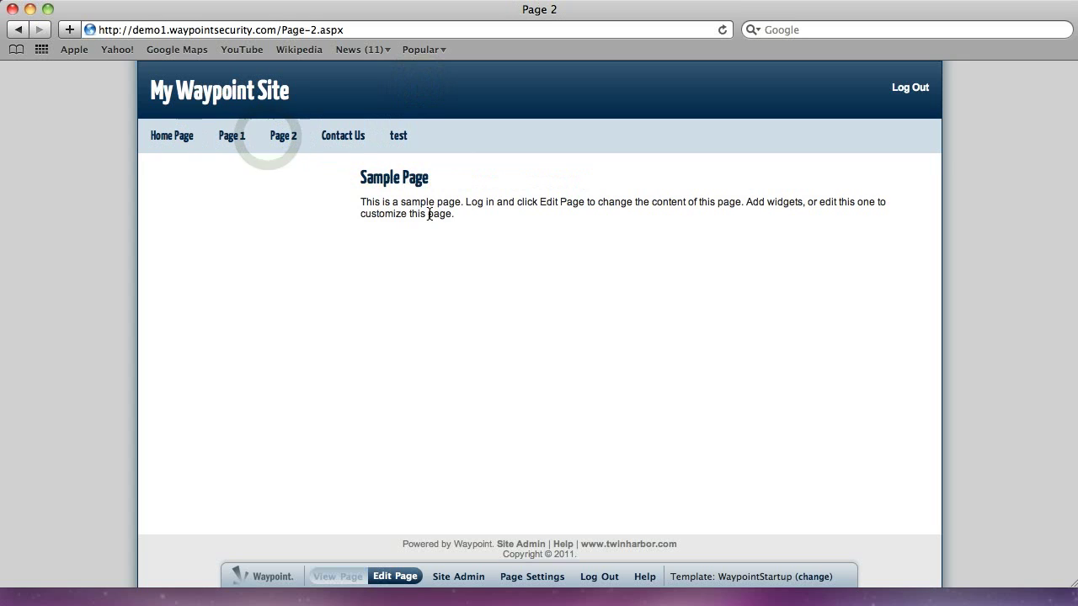
pyautogui.click(400, 579)
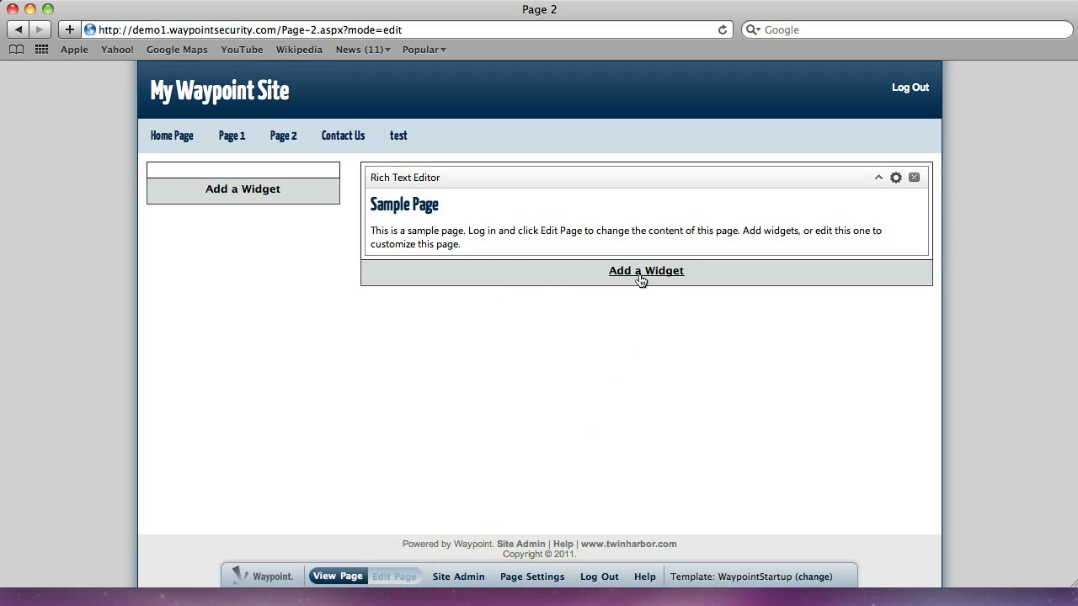
# - Add a Gallery Display widget below the Rich Text Editor in Page 2's main content area
pyautogui.click(640, 278)
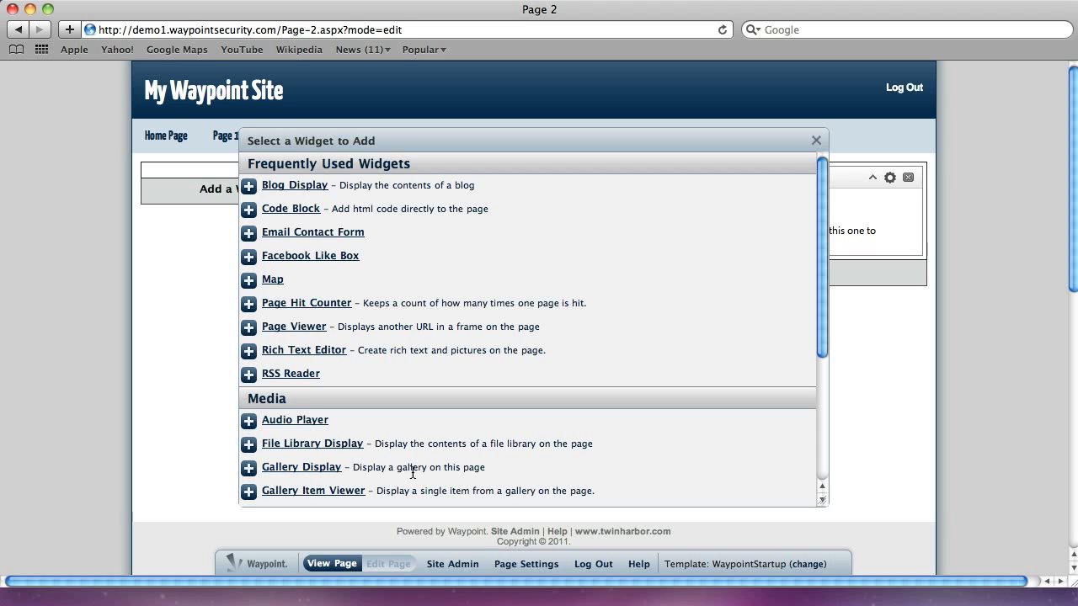
pyautogui.moveTo(358, 468); pyautogui.dragTo(505, 468)
pyautogui.click(362, 468)
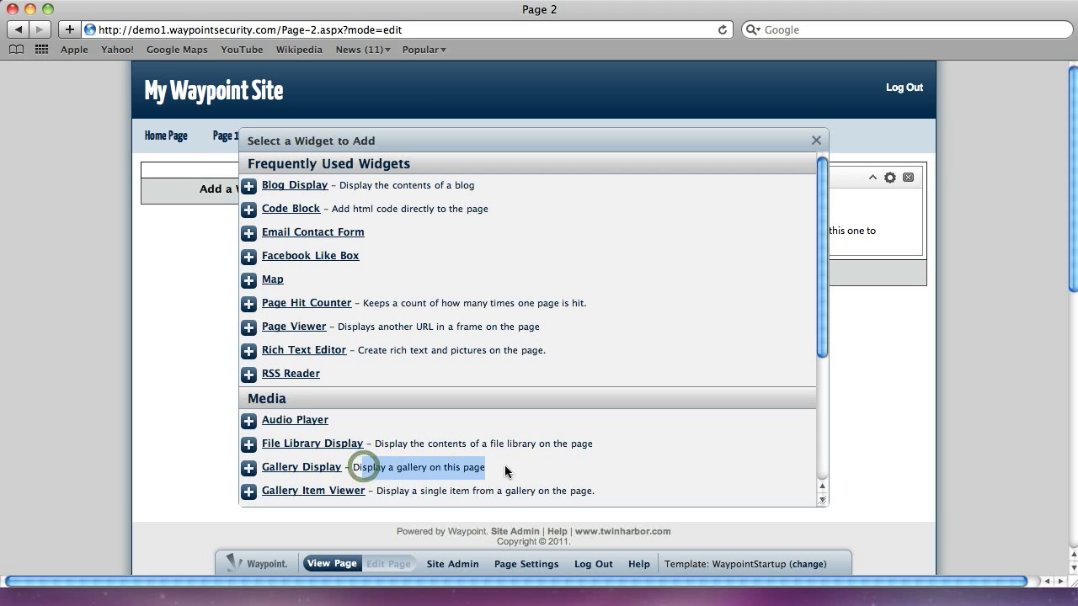
pyautogui.click(302, 469)
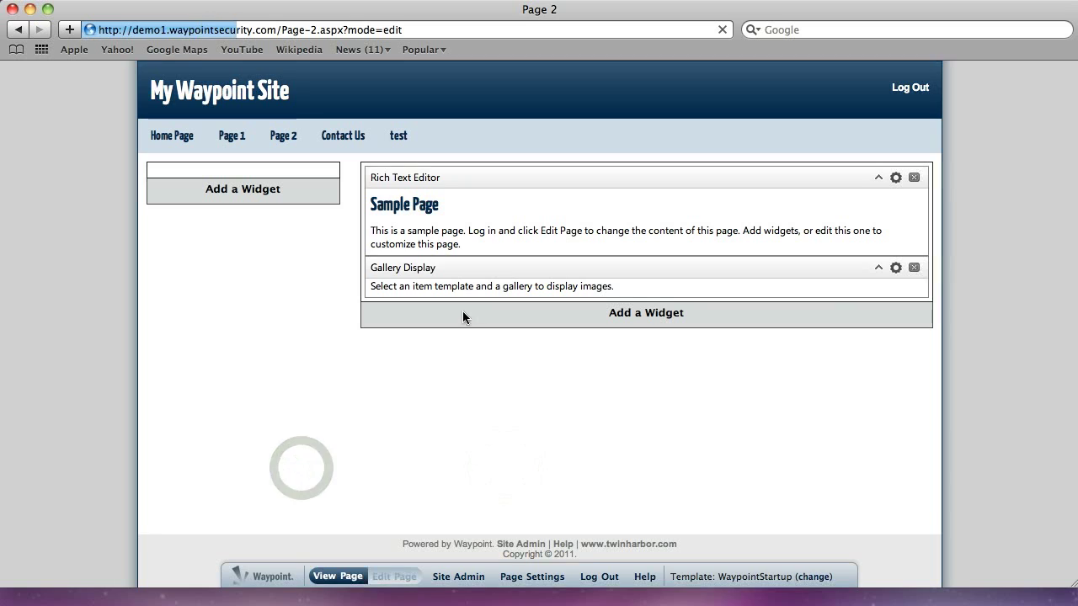
# - Open the Gallery Display widget's settings and choose the Website Samples gallery with the Default item template
pyautogui.click(896, 267)
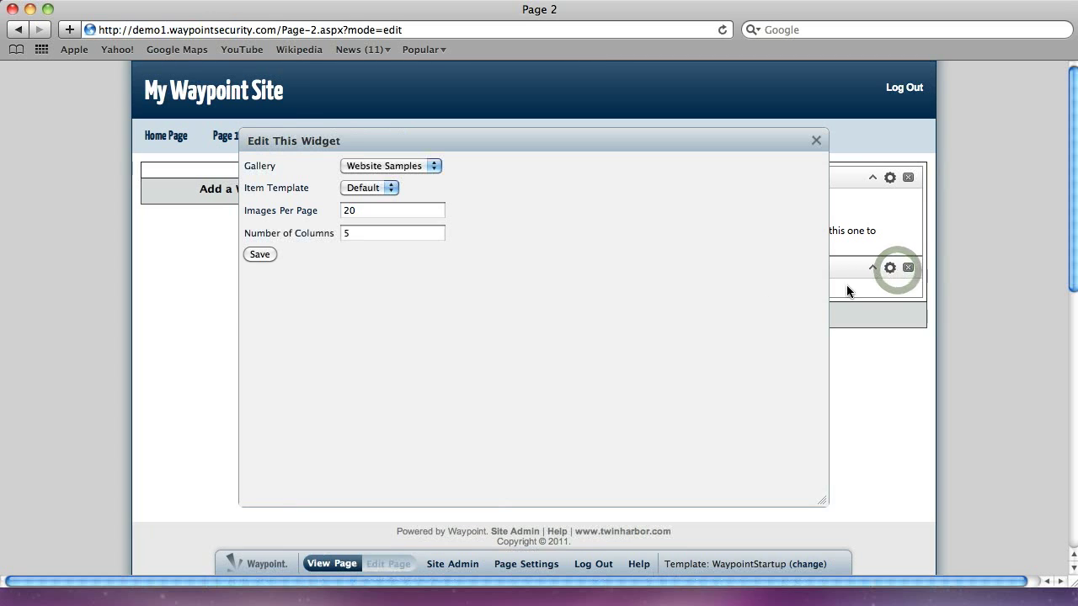
pyautogui.click(396, 167)
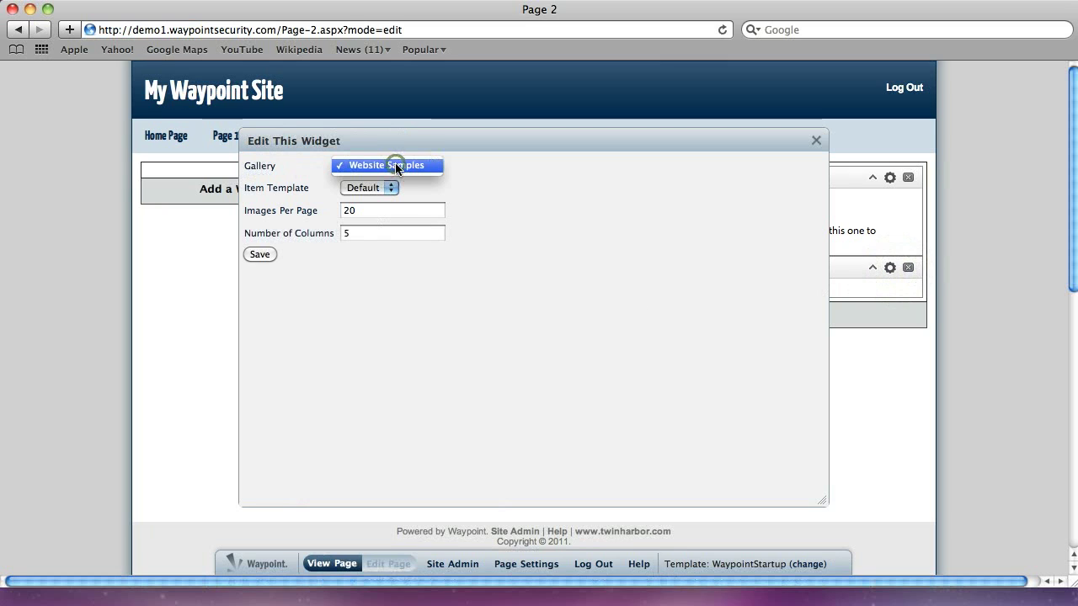
pyautogui.click(395, 166)
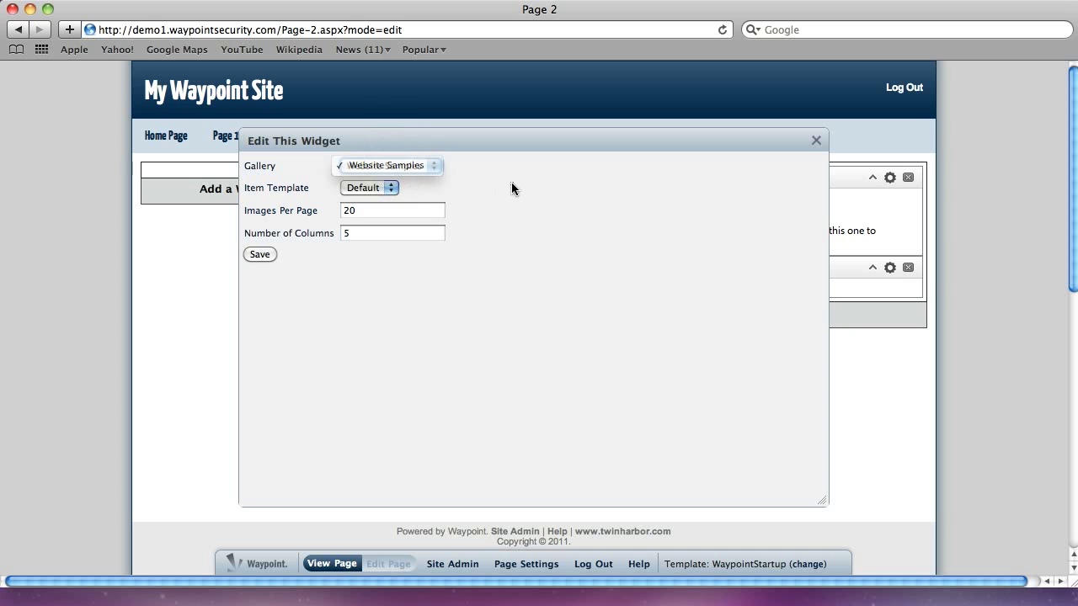
pyautogui.click(388, 188)
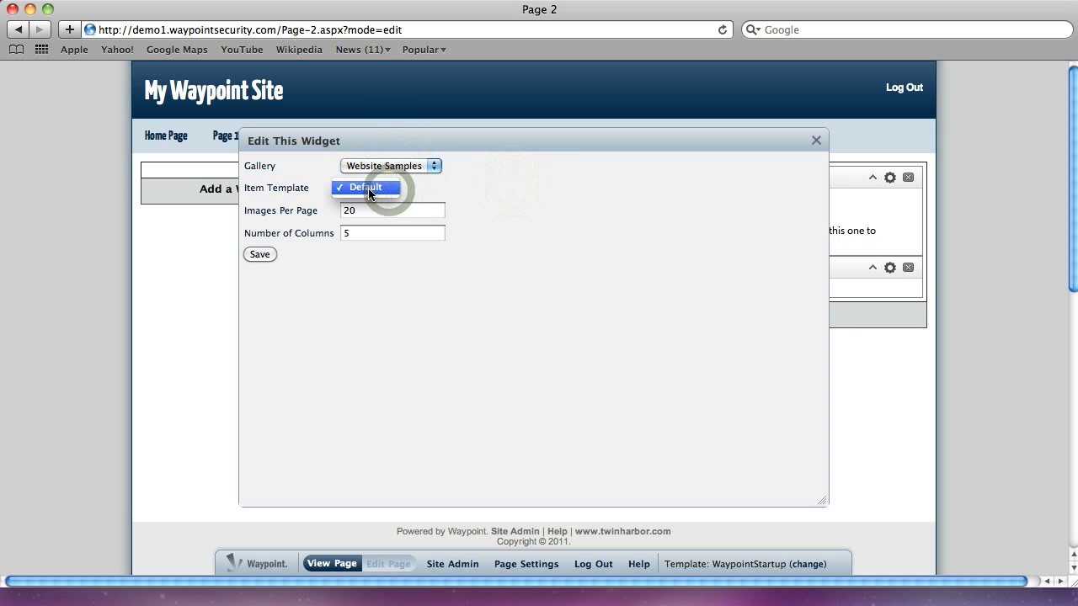
pyautogui.click(437, 188)
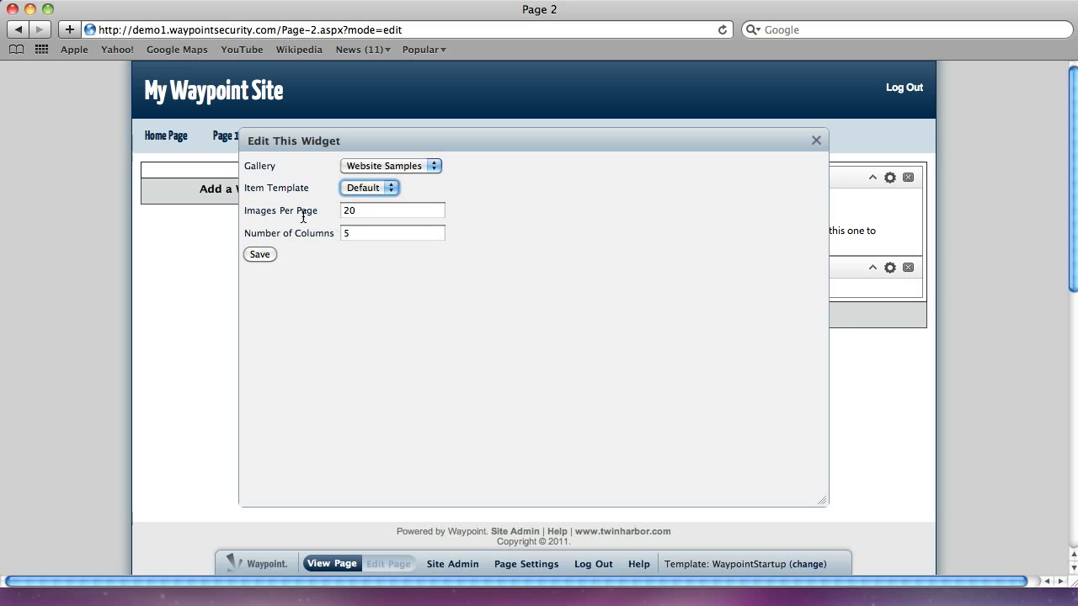
# - Set the Gallery Display widget to 4 images per page in 2 columns and save its settings
pyautogui.moveTo(313, 211)
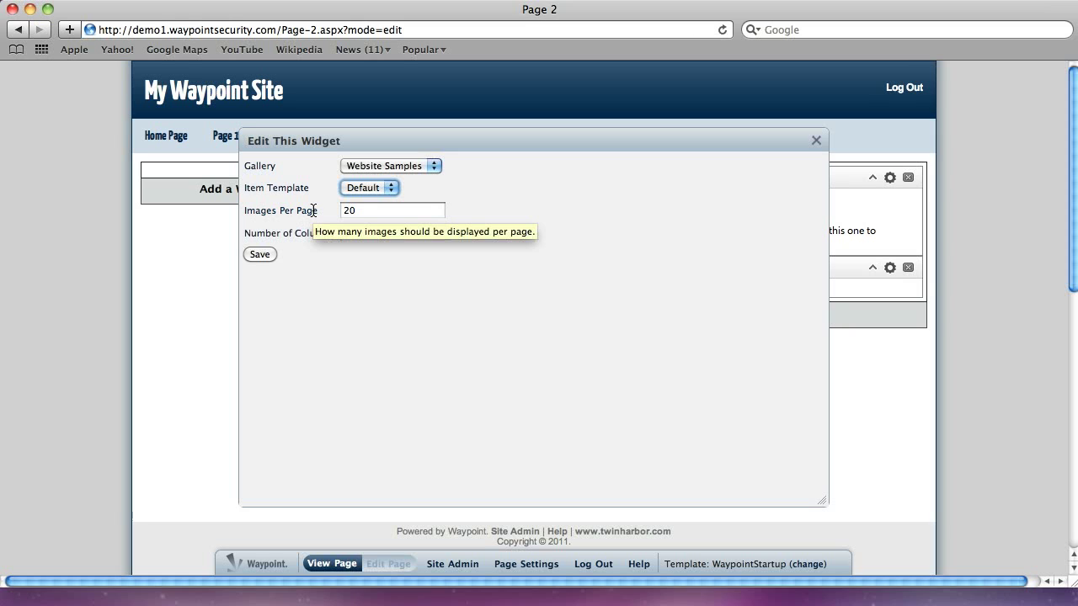
pyautogui.doubleClick(367, 211)
pyautogui.write('4')
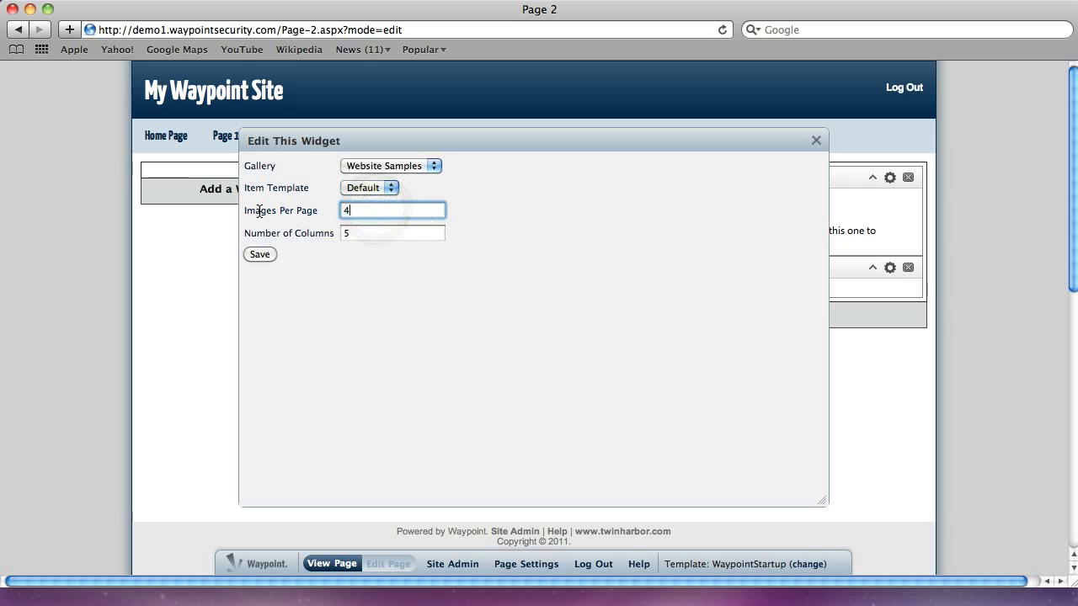
pyautogui.doubleClick(357, 235)
pyautogui.write('2')
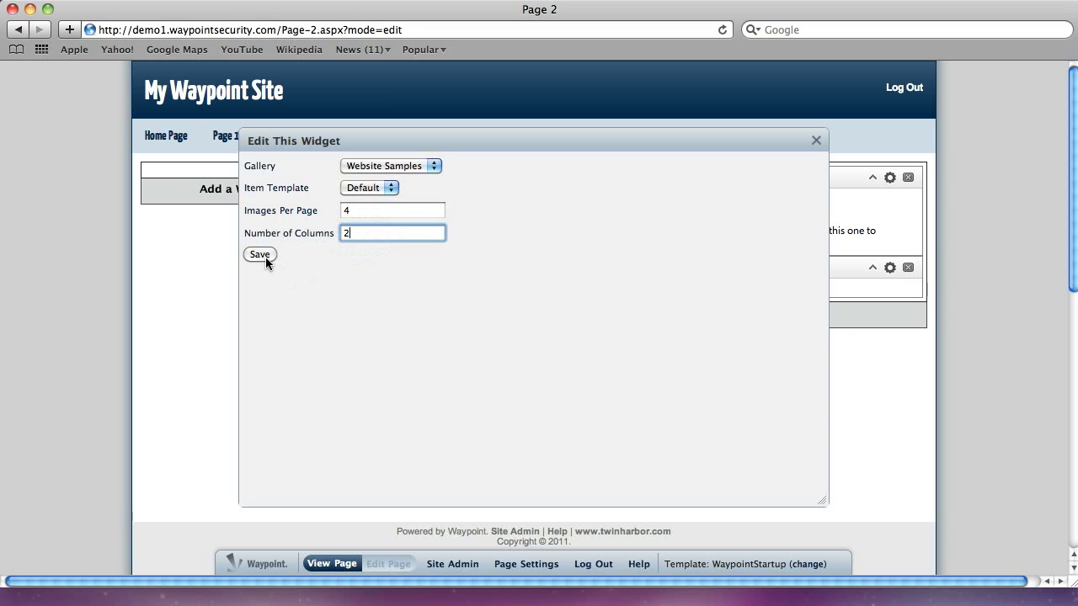
pyautogui.click(261, 255)
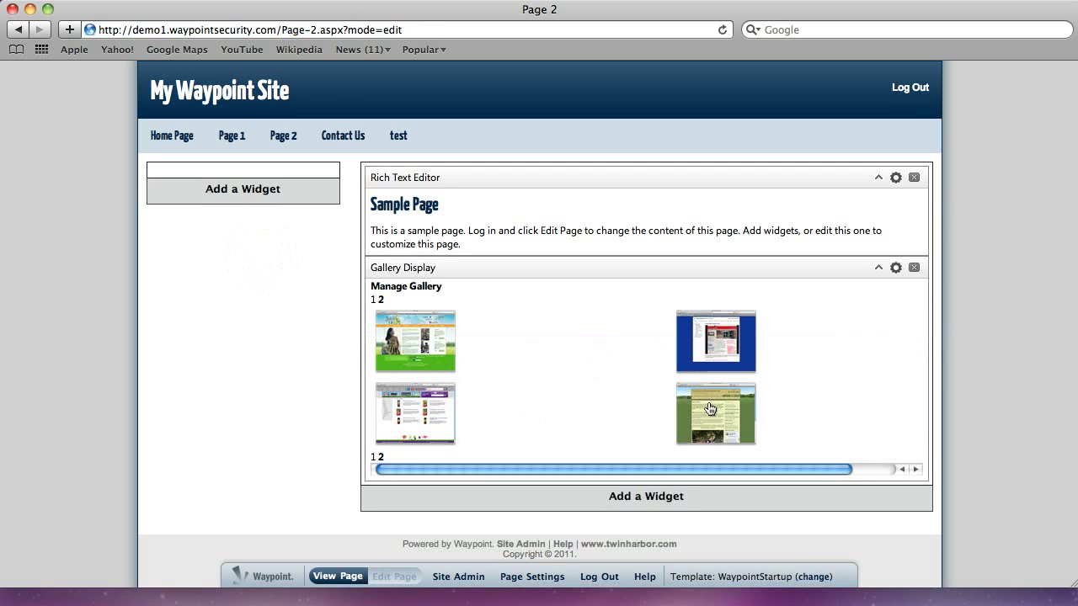
# - Page through the gallery displayed on Page 2 and preview its images enlarged, starting with the bright blue site screenshot
pyautogui.click(381, 300)
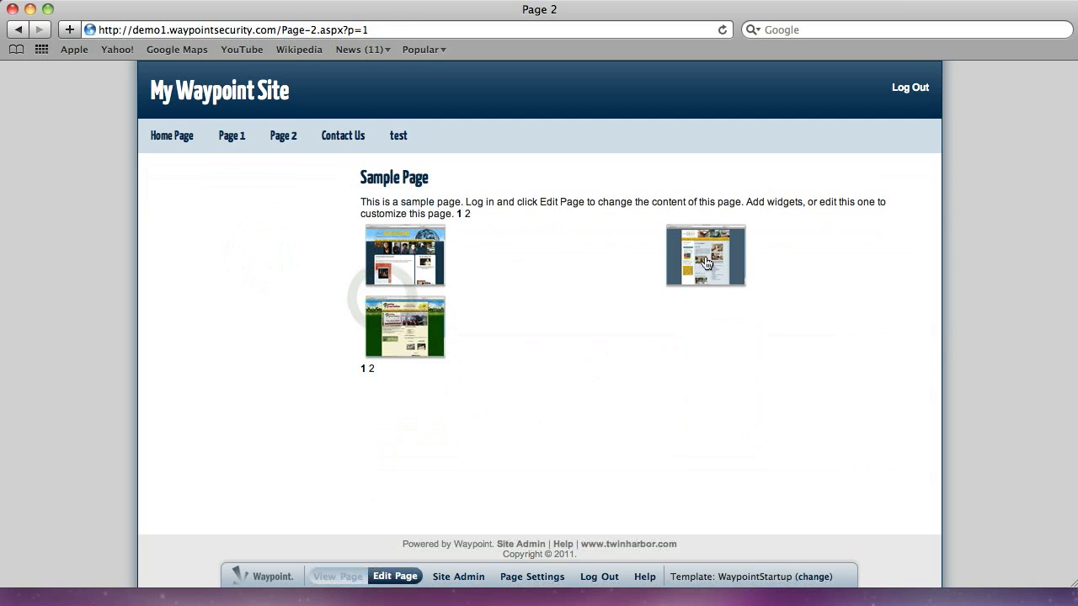
pyautogui.click(462, 214)
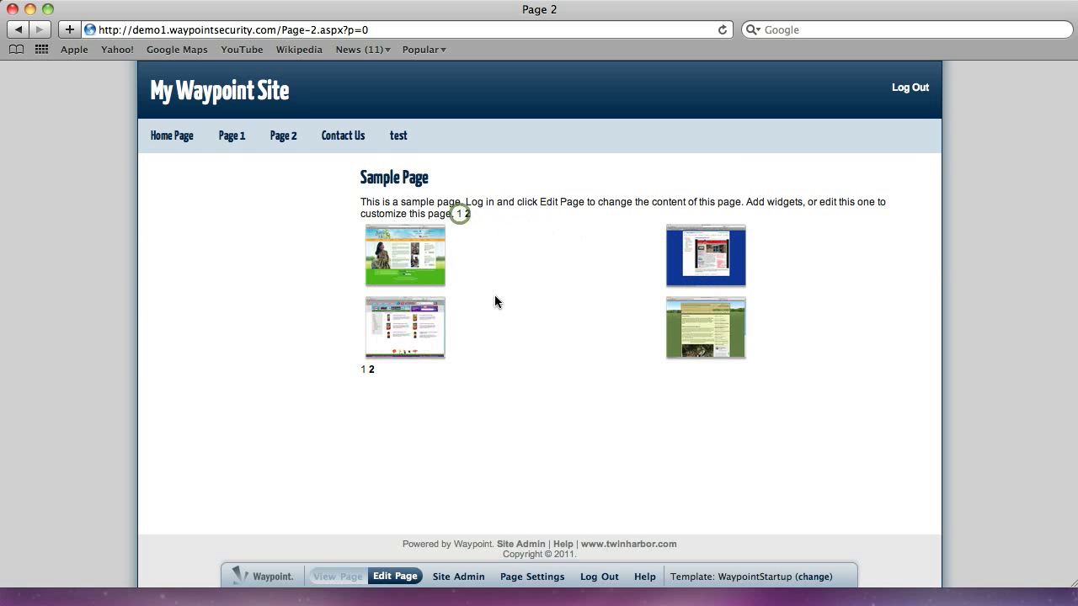
pyautogui.click(713, 264)
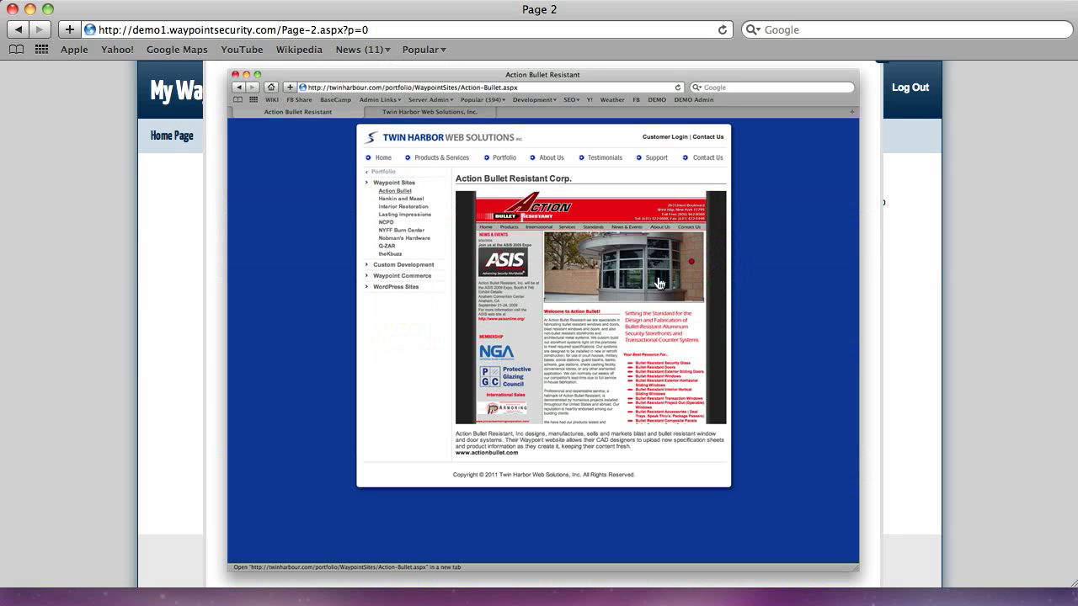
pyautogui.click(624, 289)
pyautogui.click(383, 319)
pyautogui.click(421, 318)
pyautogui.click(421, 318)
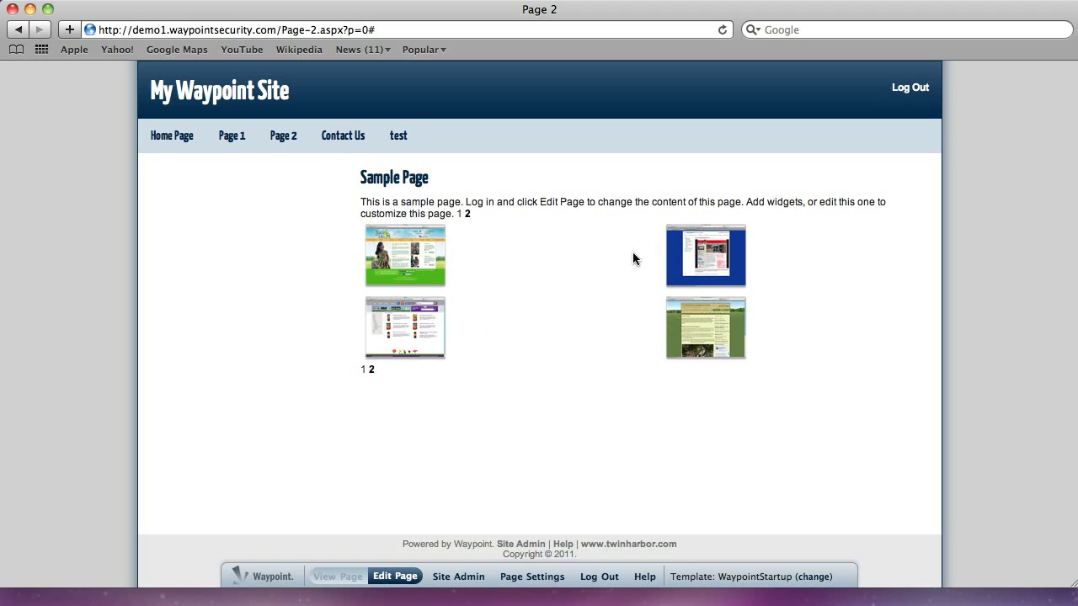
pyautogui.click(467, 214)
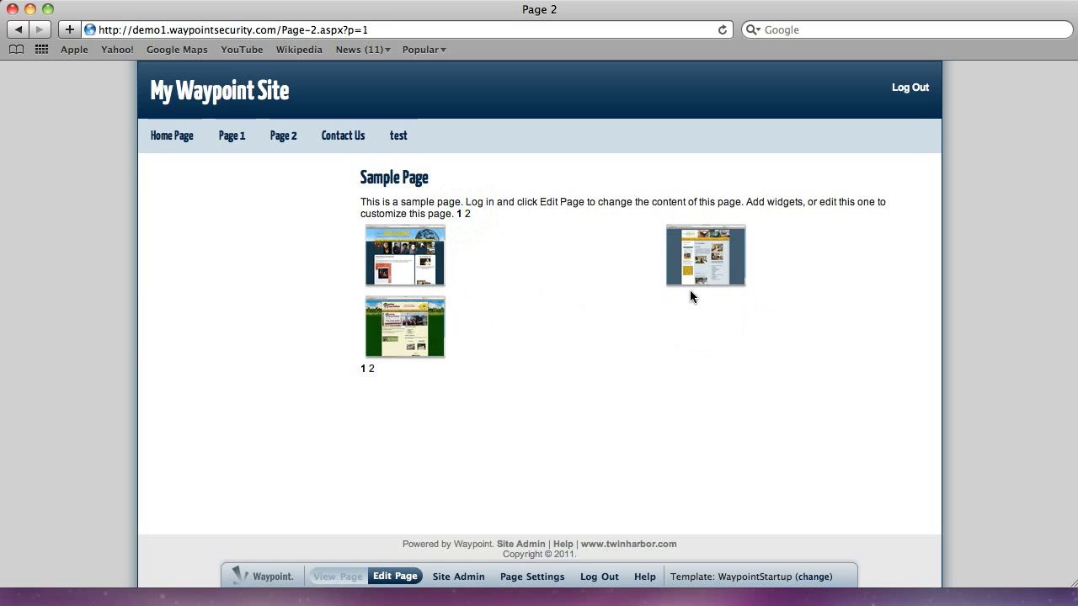
# - Return Page 2 to edit mode and remove the Gallery Display widget from the main content area
pyautogui.click(394, 576)
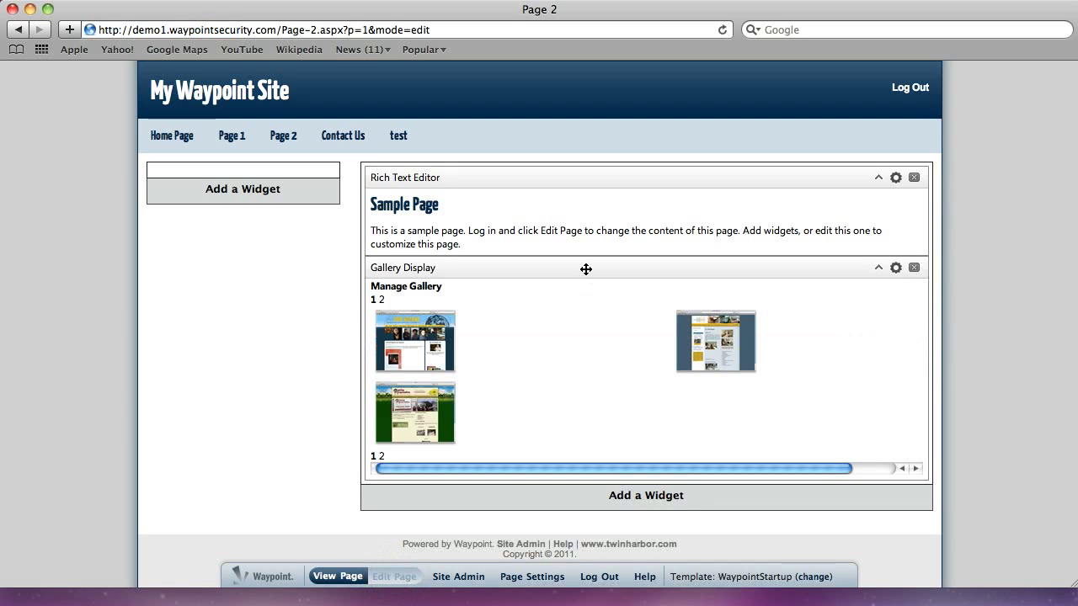
pyautogui.click(914, 269)
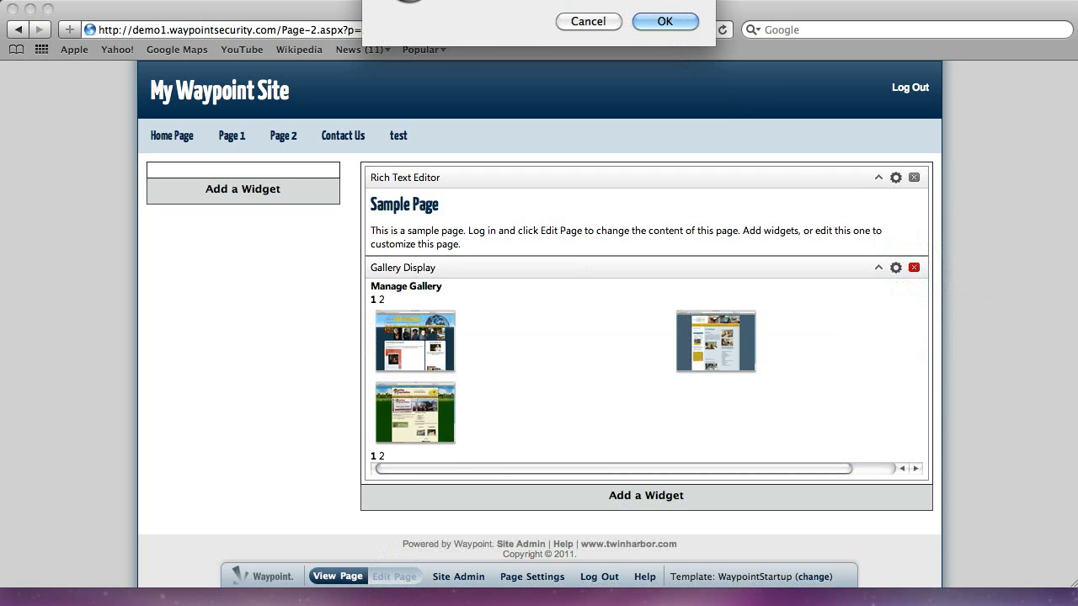
pyautogui.moveTo(653, 5); pyautogui.dragTo(781, 282)
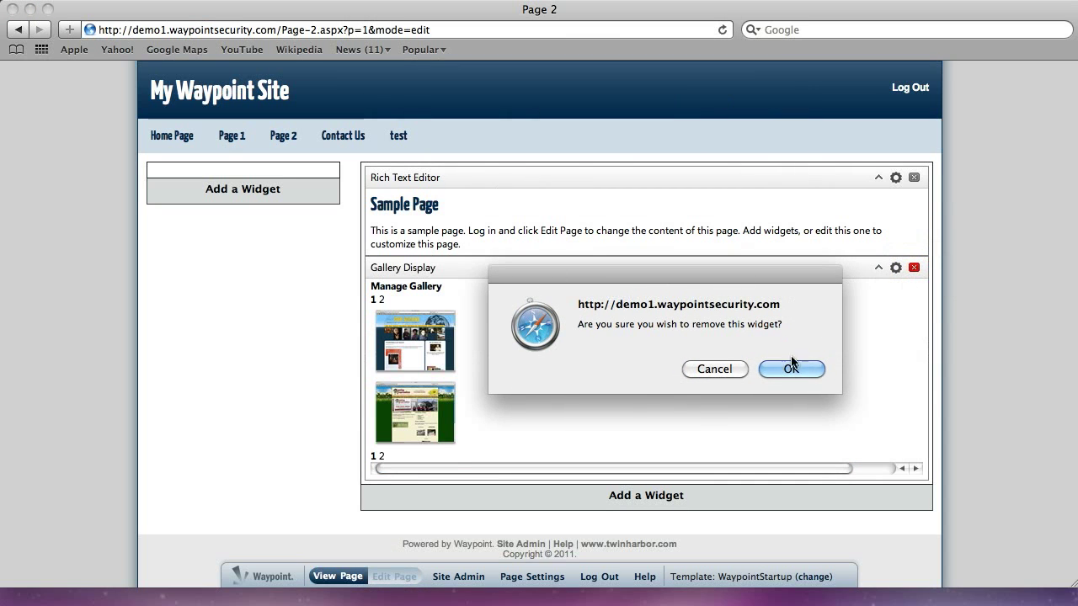
pyautogui.click(791, 368)
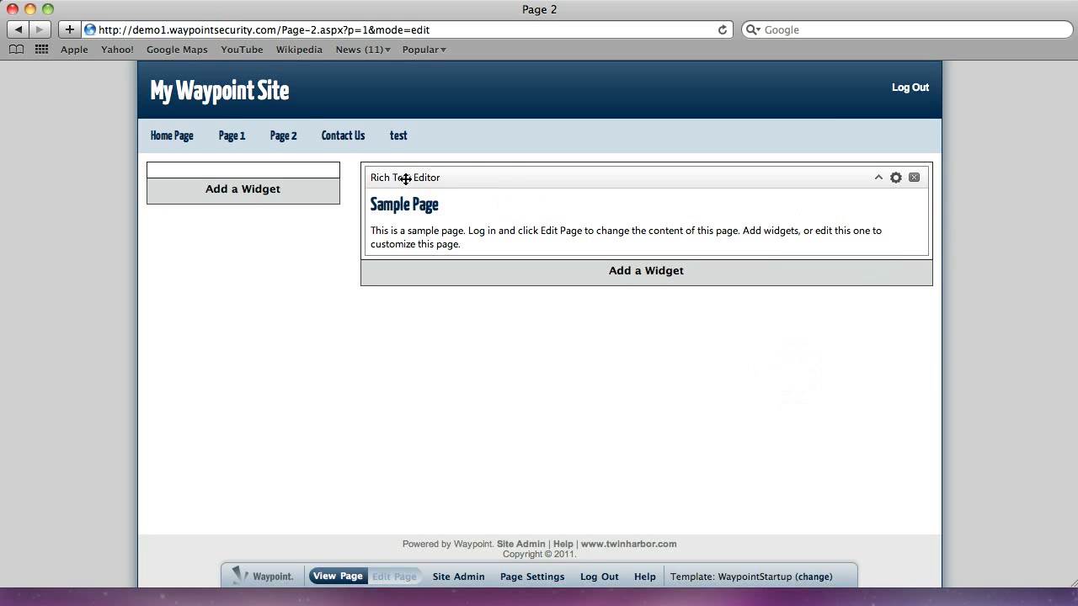
# - Edit the Rich Text Editor widget, start a new line below the sample text, and open the Website Samples gallery for image insertion
pyautogui.click(895, 177)
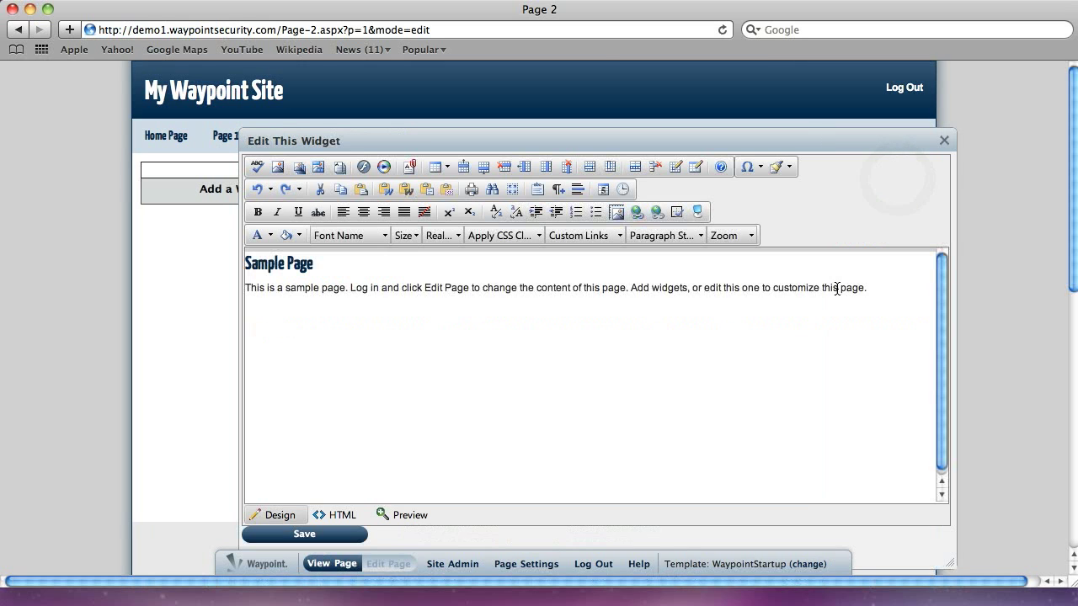
pyautogui.click(885, 296)
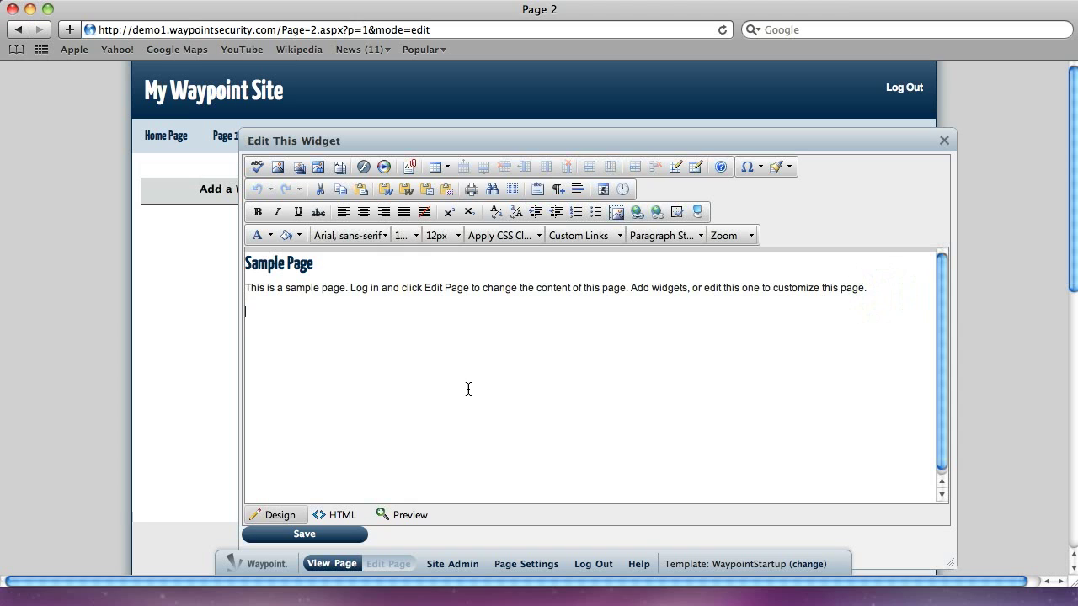
pyautogui.click(299, 175)
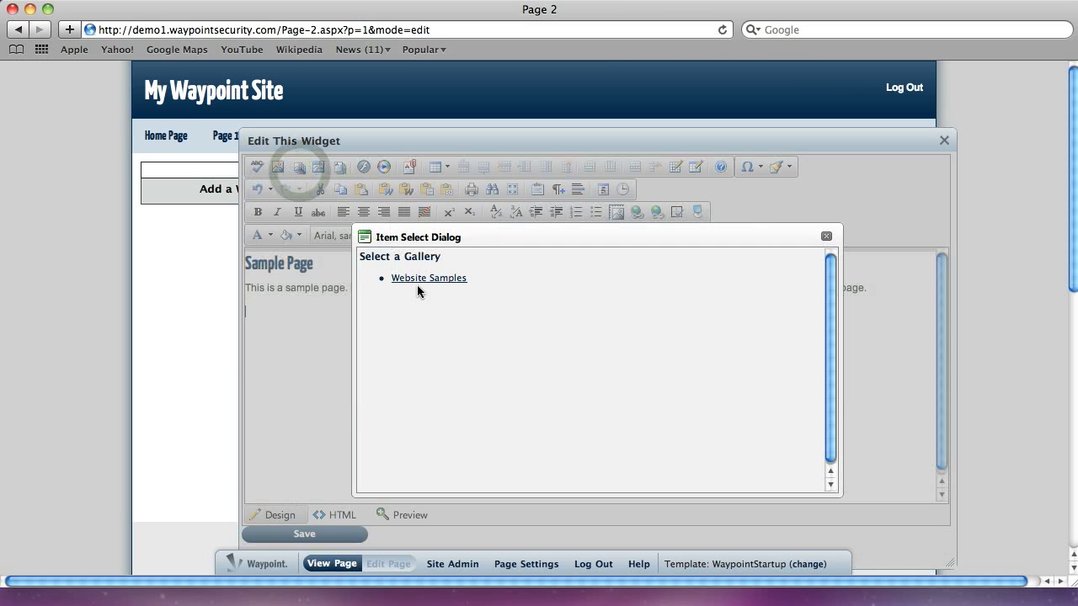
pyautogui.click(438, 281)
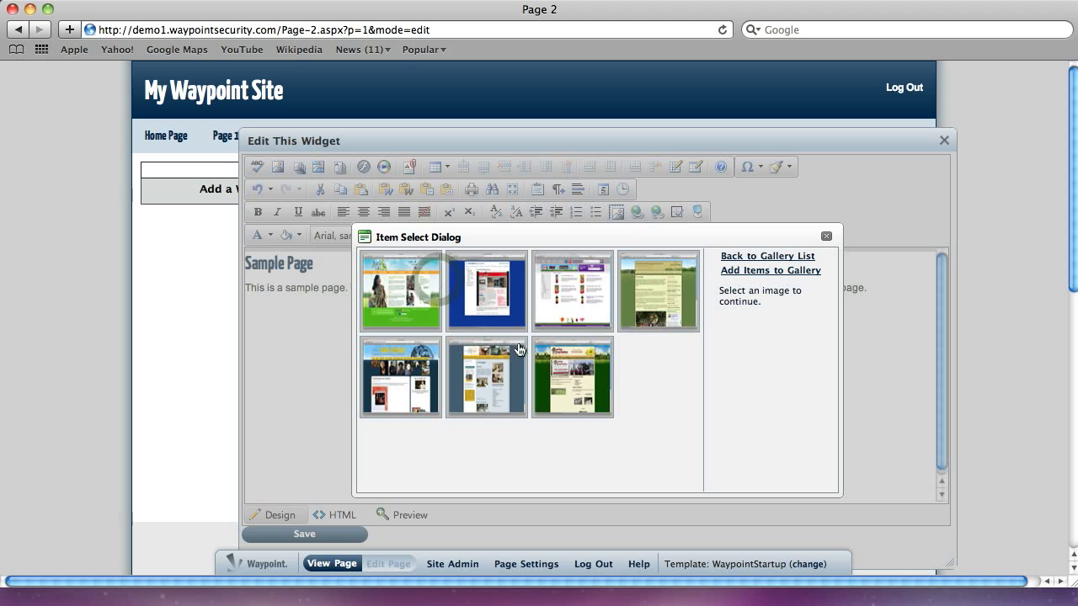
# - Insert the bright green site screenshot at Thumbnail (100x79) size with the picture linked to full size
pyautogui.click(405, 298)
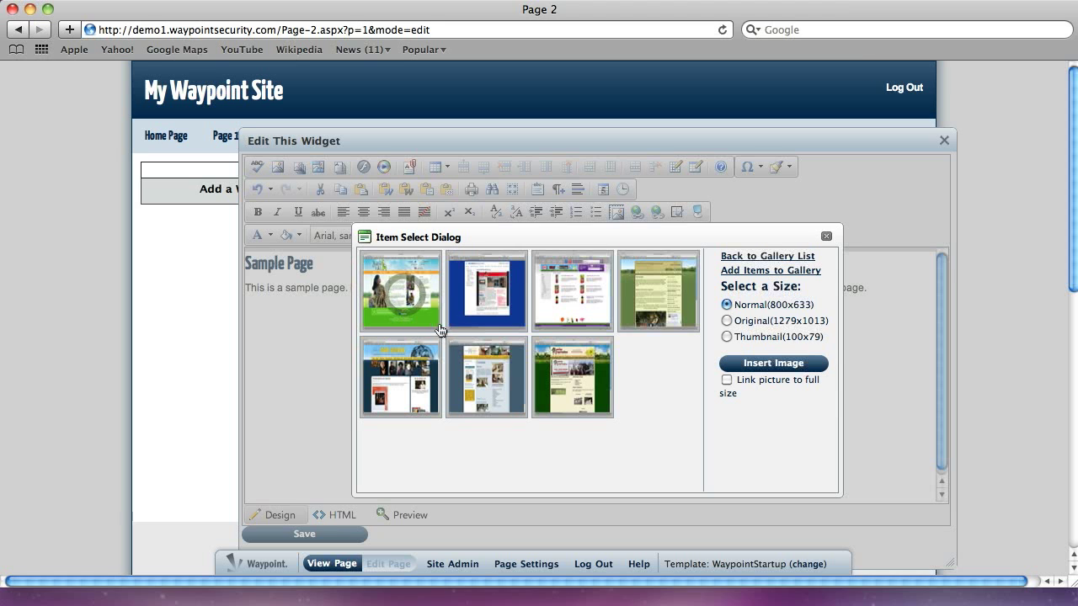
pyautogui.click(725, 321)
pyautogui.moveTo(773, 320); pyautogui.dragTo(797, 326)
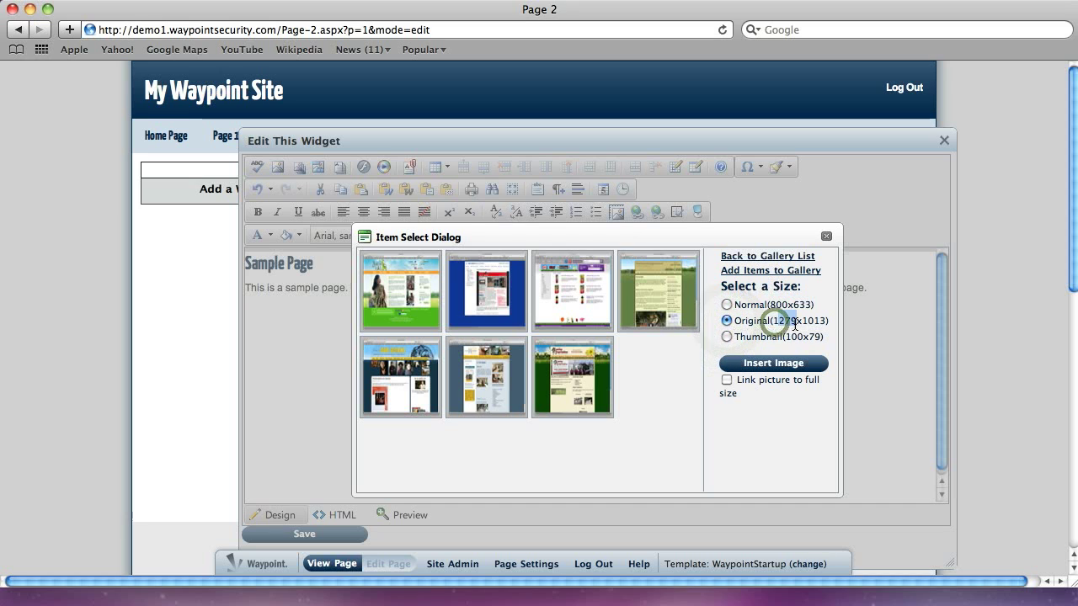
pyautogui.click(725, 304)
pyautogui.click(728, 337)
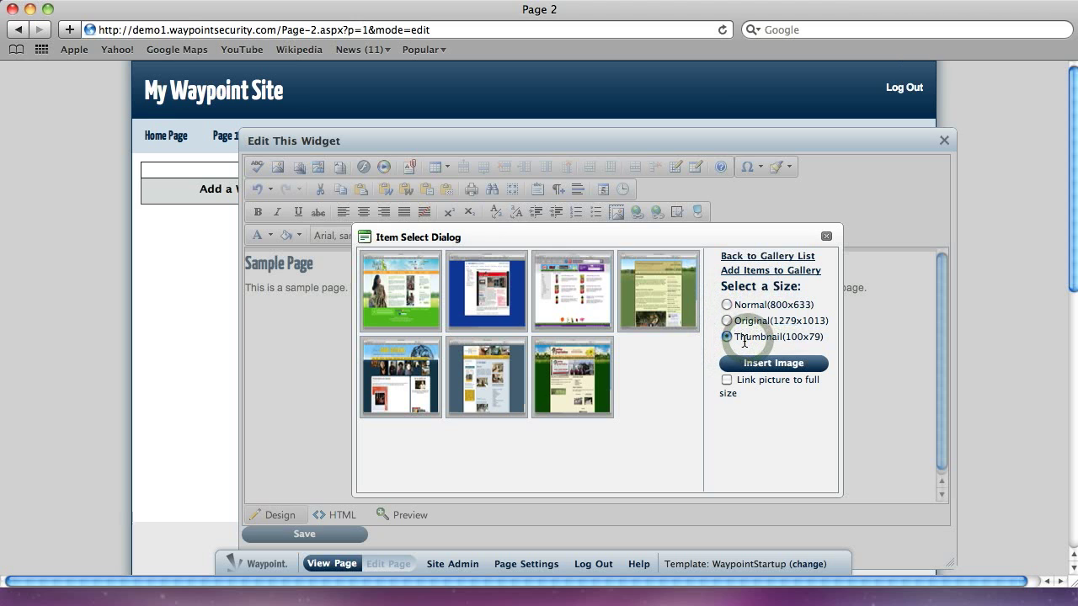
pyautogui.click(726, 380)
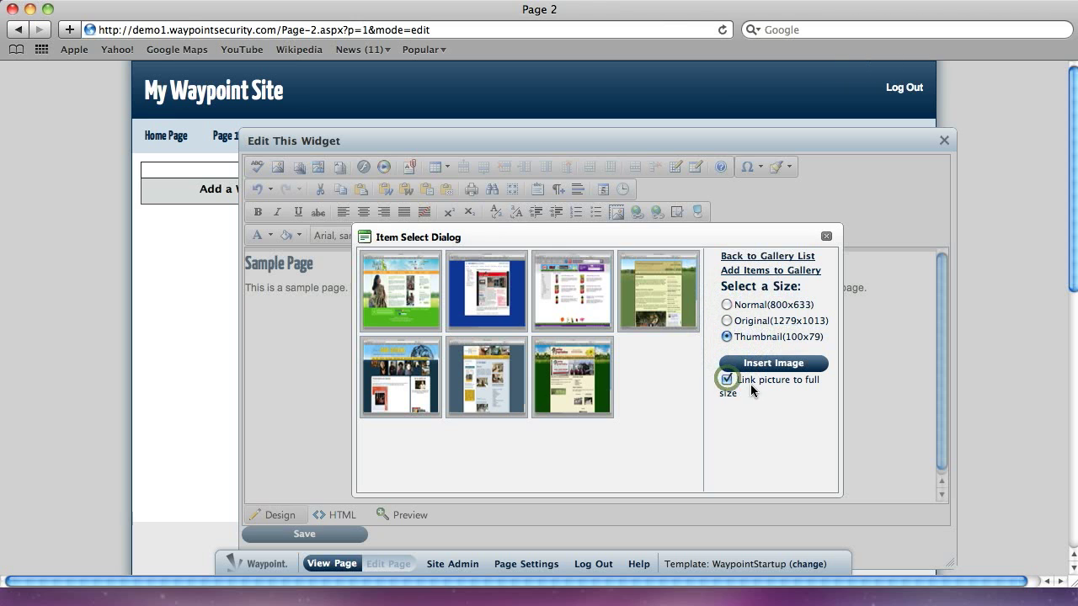
pyautogui.click(774, 363)
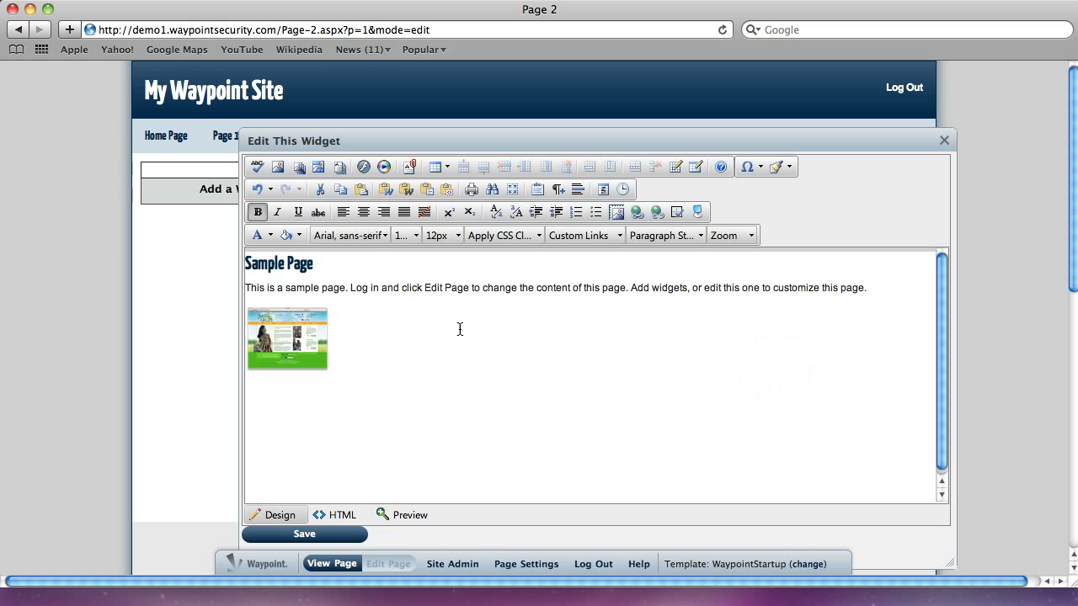
# - Insert the slate-blue site screenshot beside the first image as a Thumbnail (100x79) linked to full size, and save the widget
pyautogui.click(299, 166)
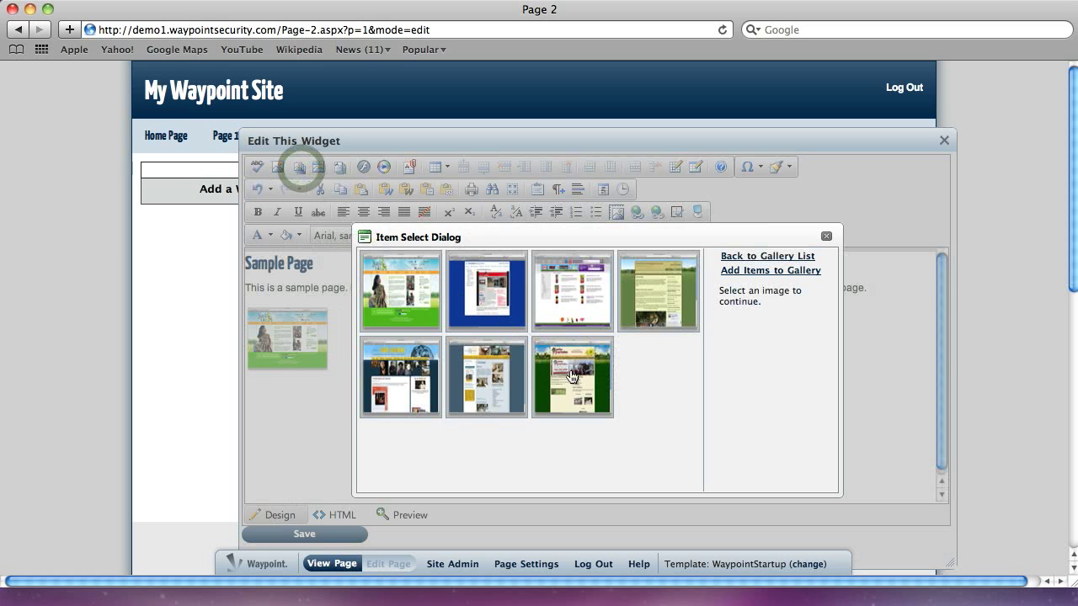
pyautogui.click(487, 377)
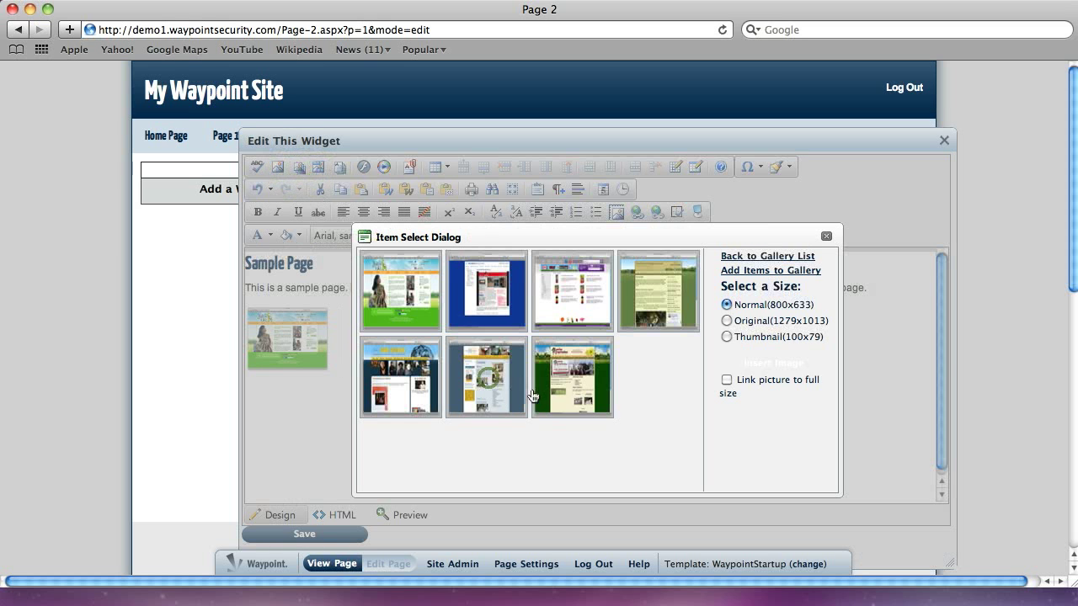
pyautogui.click(726, 337)
pyautogui.click(726, 380)
pyautogui.click(770, 363)
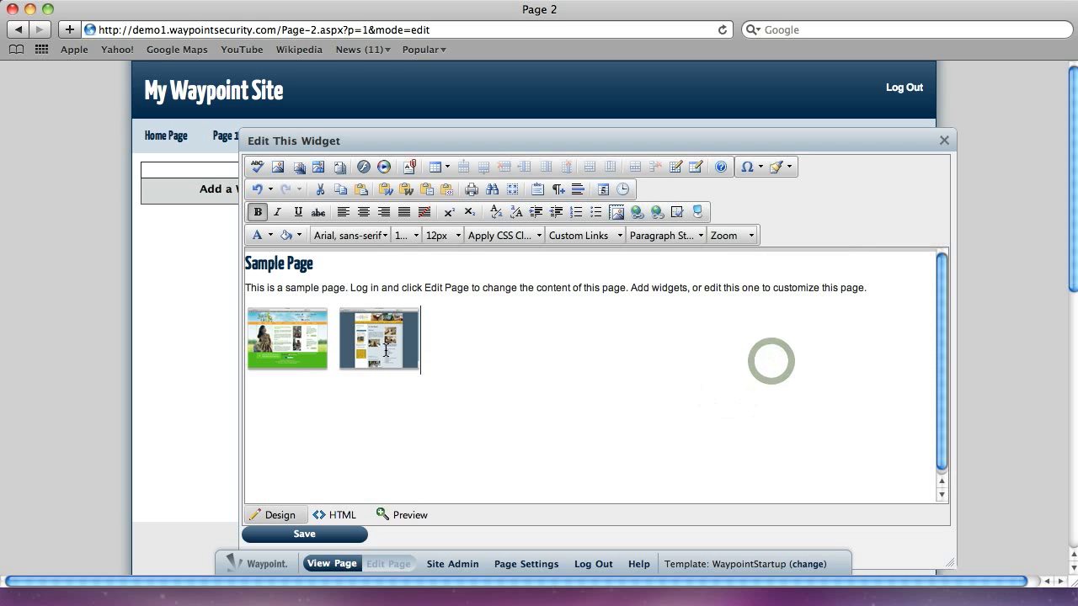
pyautogui.click(321, 535)
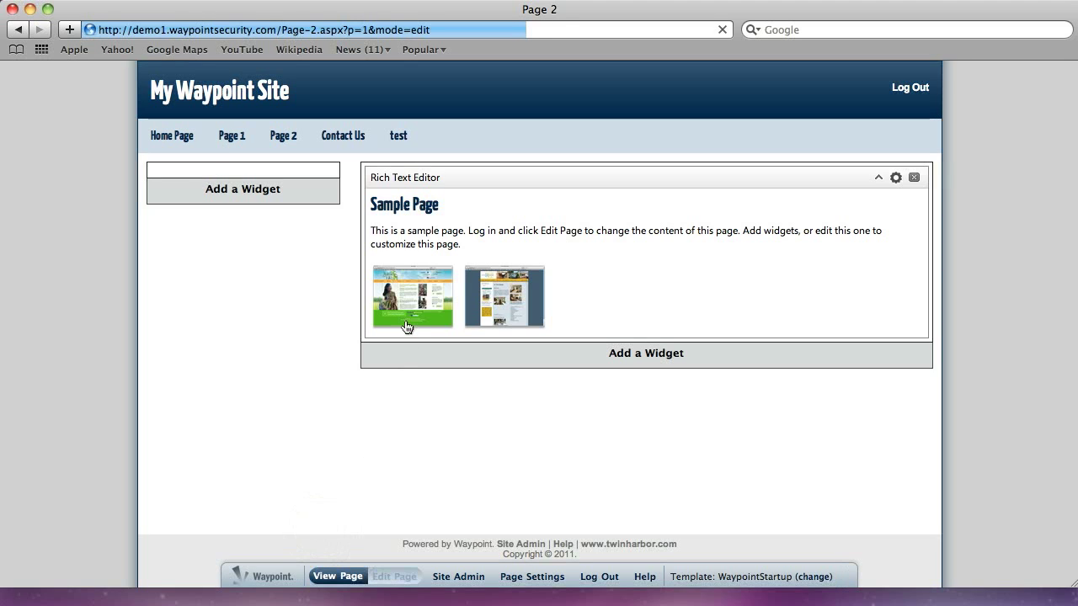
# - Check the green thumbnail's full-size link, return to Page 2, and view the page outside edit mode
pyautogui.click(407, 301)
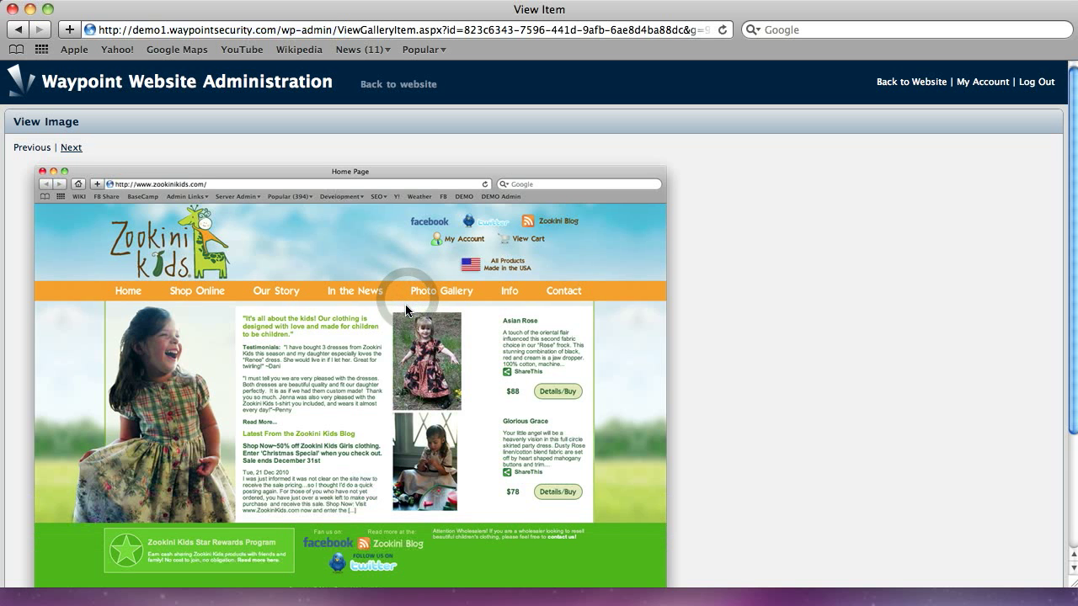
pyautogui.scroll(-4, 405, 308)
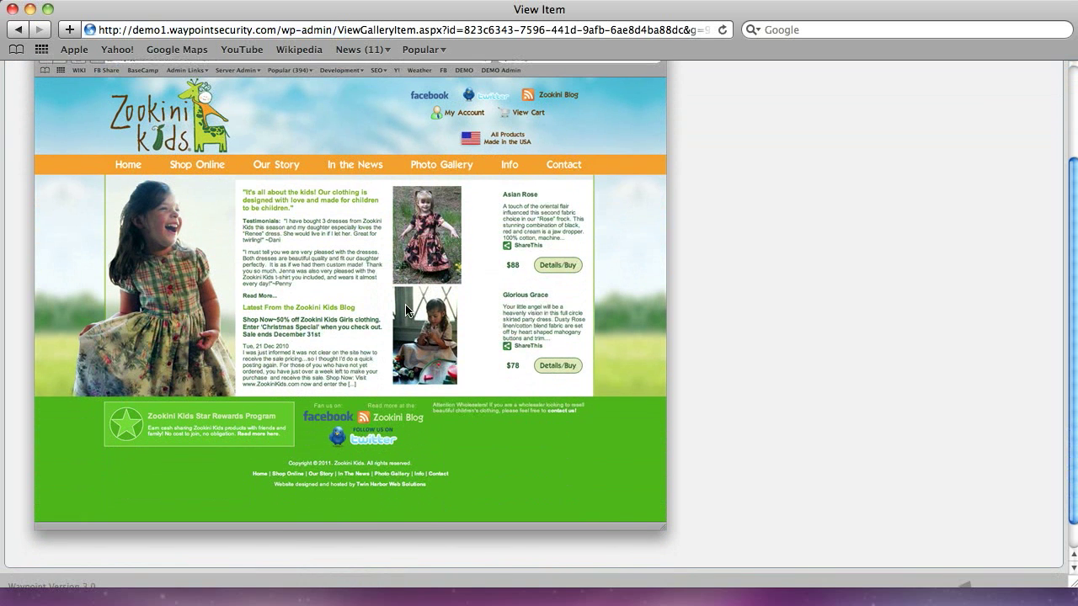
pyautogui.click(15, 33)
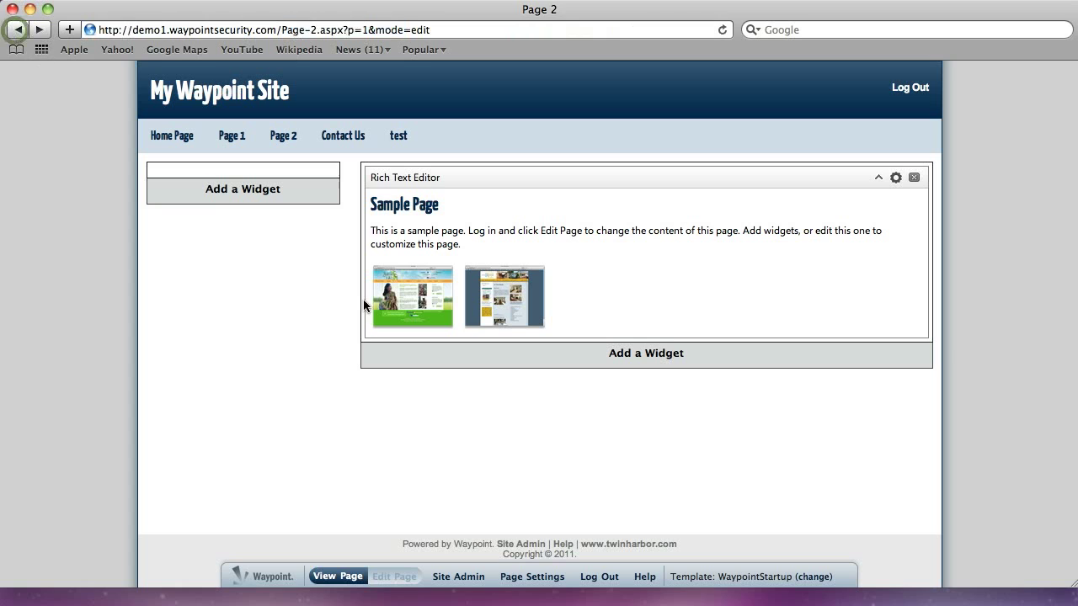
pyautogui.click(351, 578)
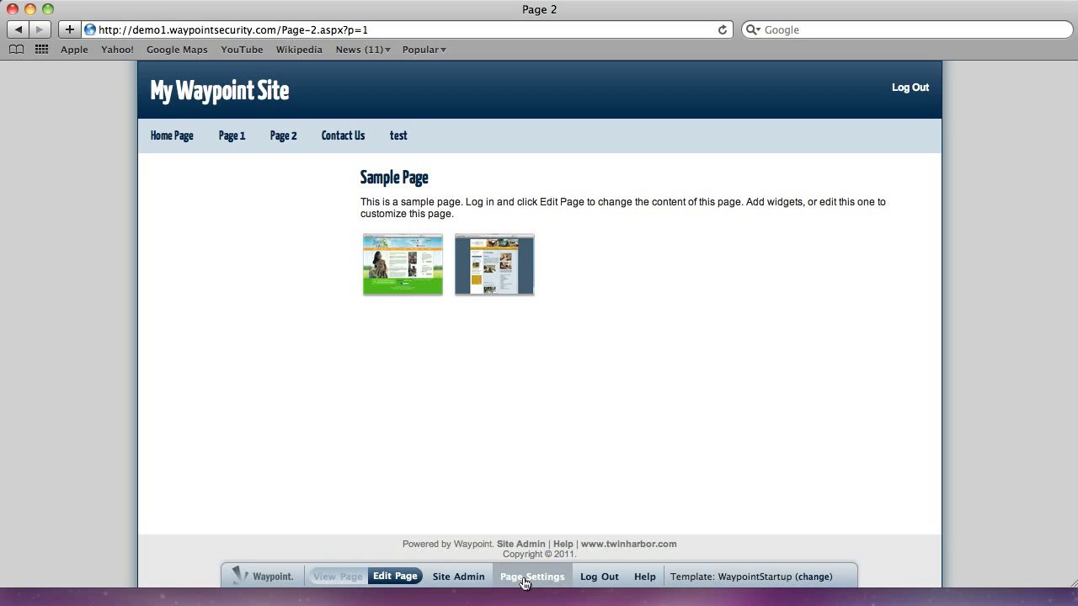
# - Open the Website Samples gallery's settings in the site administration and review its image size limits
pyautogui.click(458, 577)
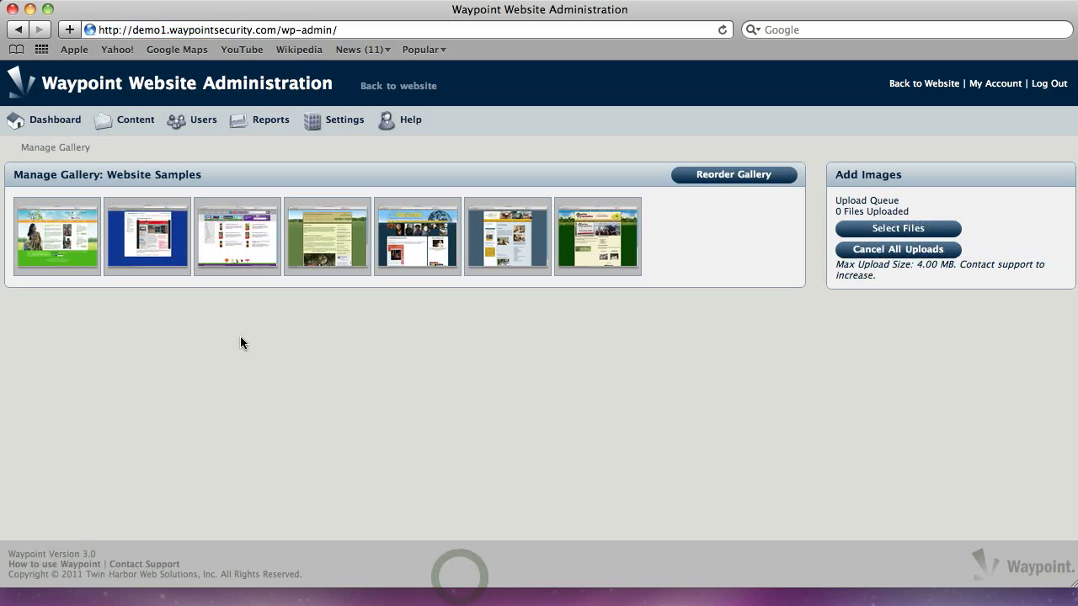
pyautogui.moveTo(264, 256)
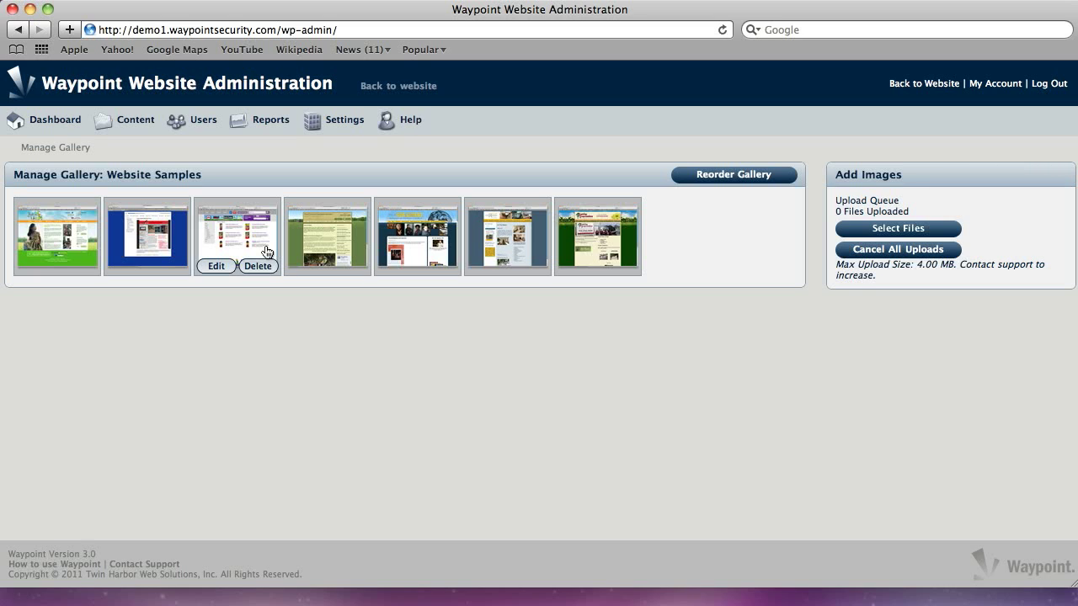
pyautogui.moveTo(125, 124)
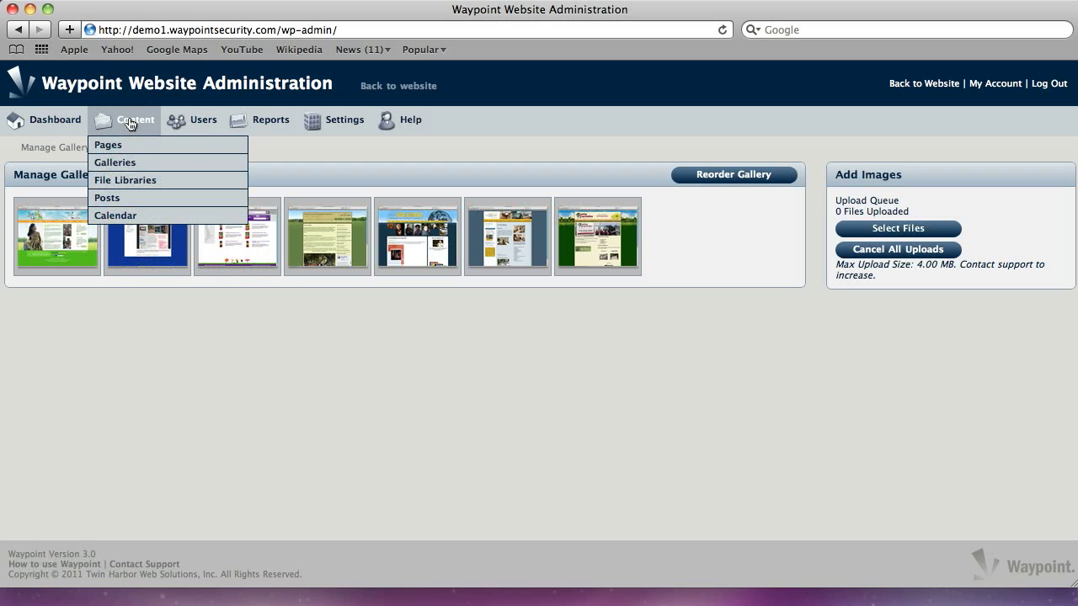
pyautogui.click(115, 168)
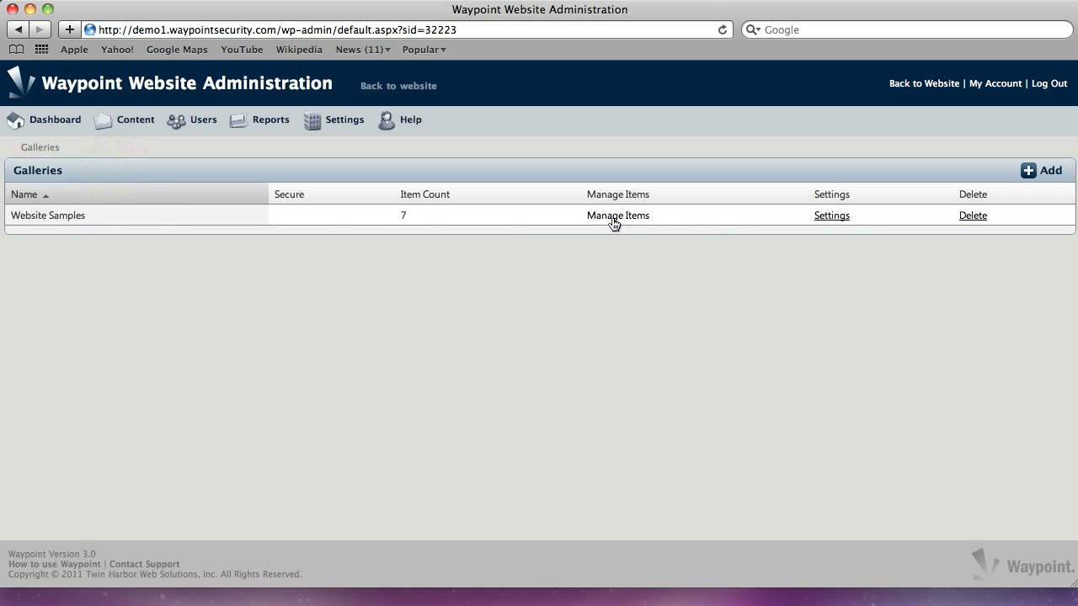
pyautogui.click(831, 216)
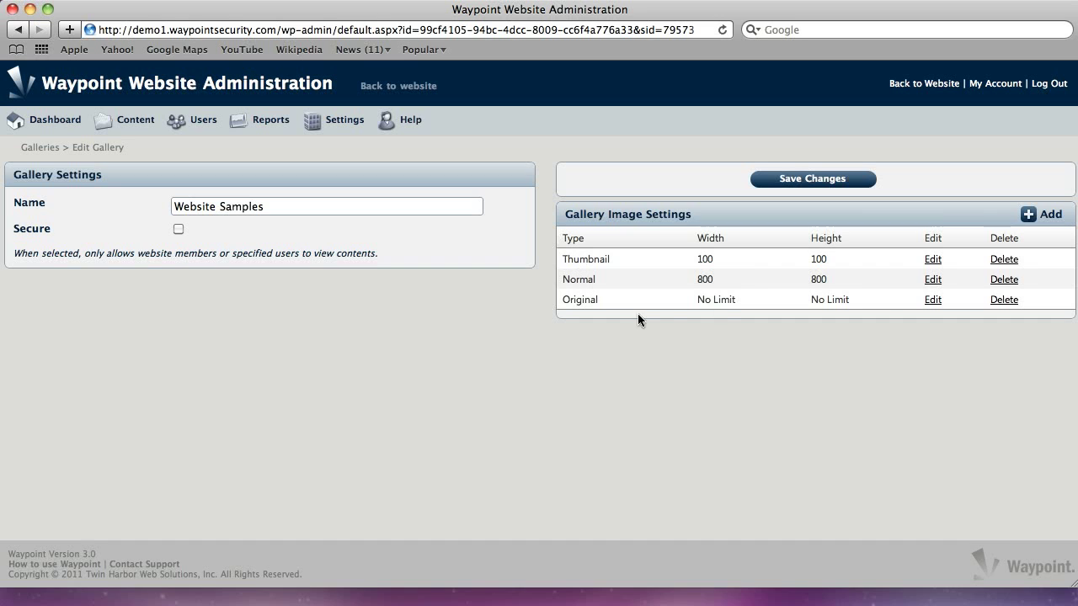
pyautogui.moveTo(810, 259); pyautogui.dragTo(850, 261)
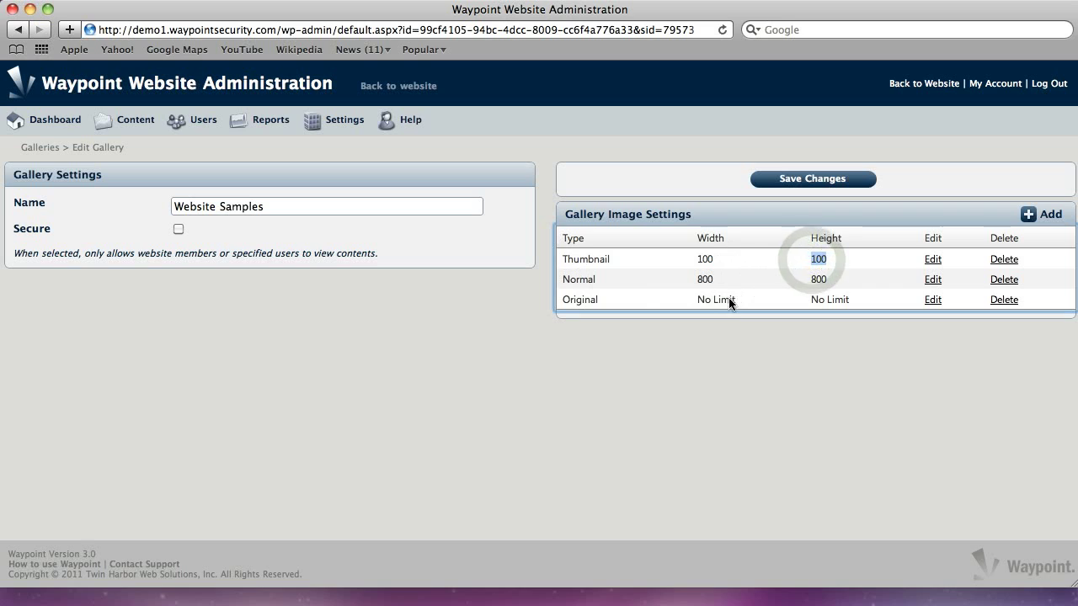
pyautogui.doubleClick(696, 279)
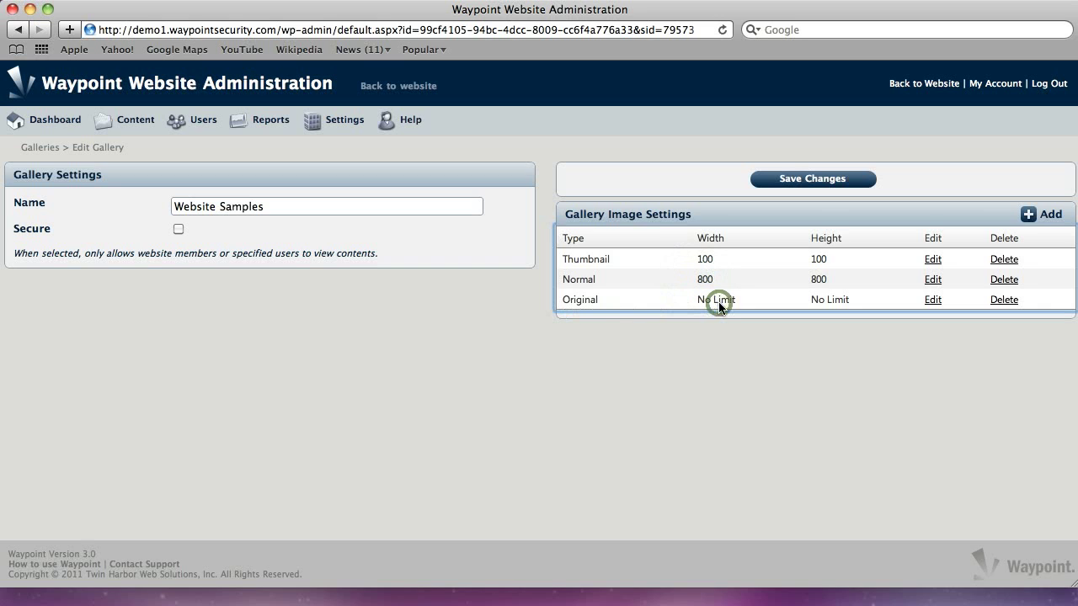
pyautogui.click(709, 340)
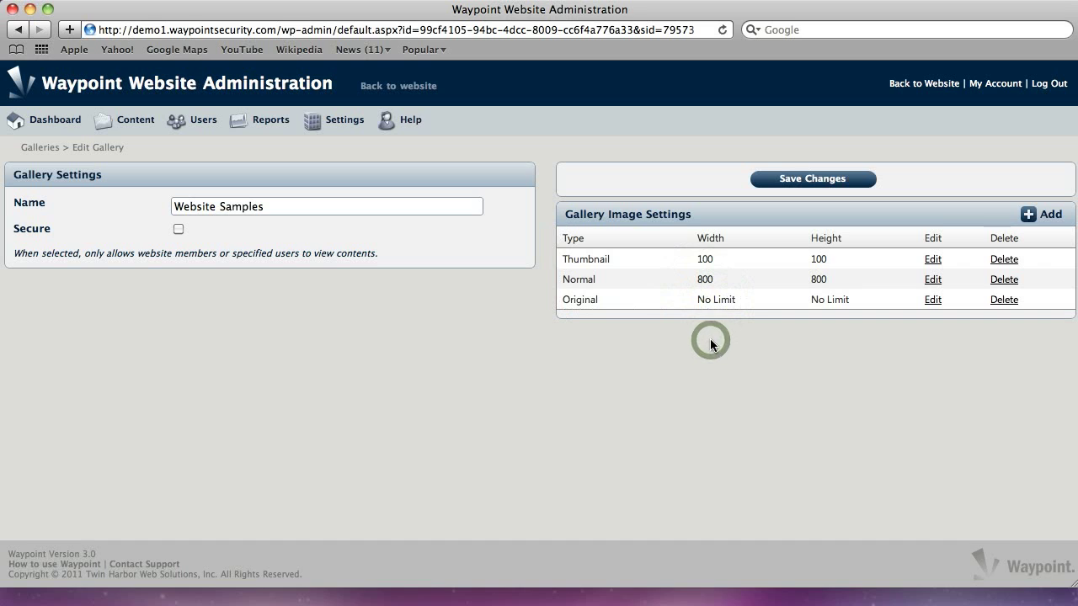
# - Set the Website Samples gallery's Thumbnail size to a maximum width and height of 200 and save it
pyautogui.click(933, 259)
pyautogui.moveTo(373, 203); pyautogui.dragTo(301, 200)
pyautogui.write('200')
pyautogui.click(376, 230)
pyautogui.write('200')
pyautogui.moveTo(407, 227); pyautogui.dragTo(287, 225)
pyautogui.write('200')
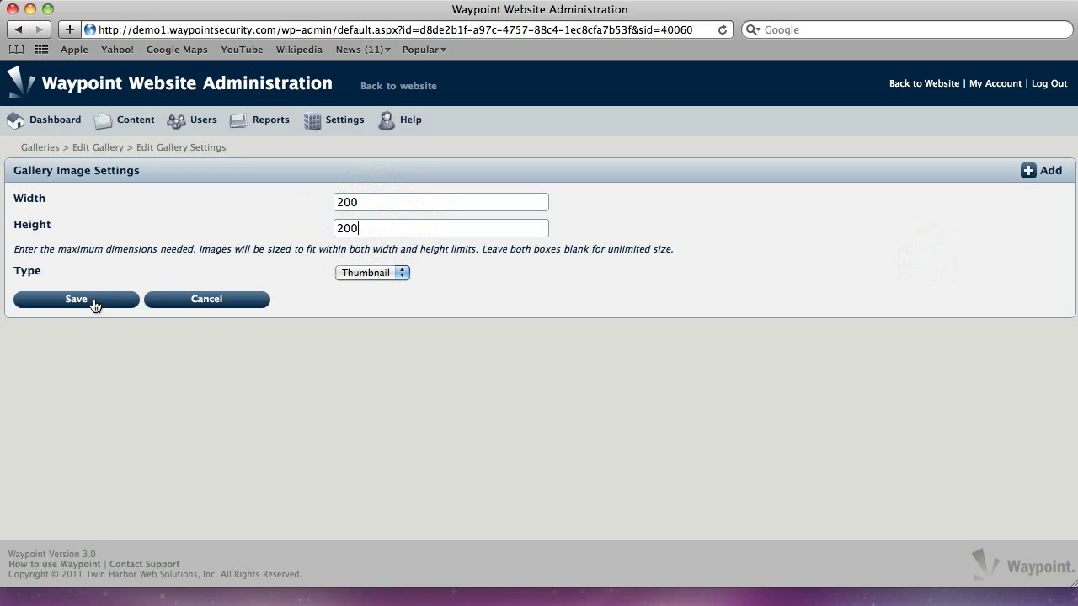
pyautogui.click(93, 300)
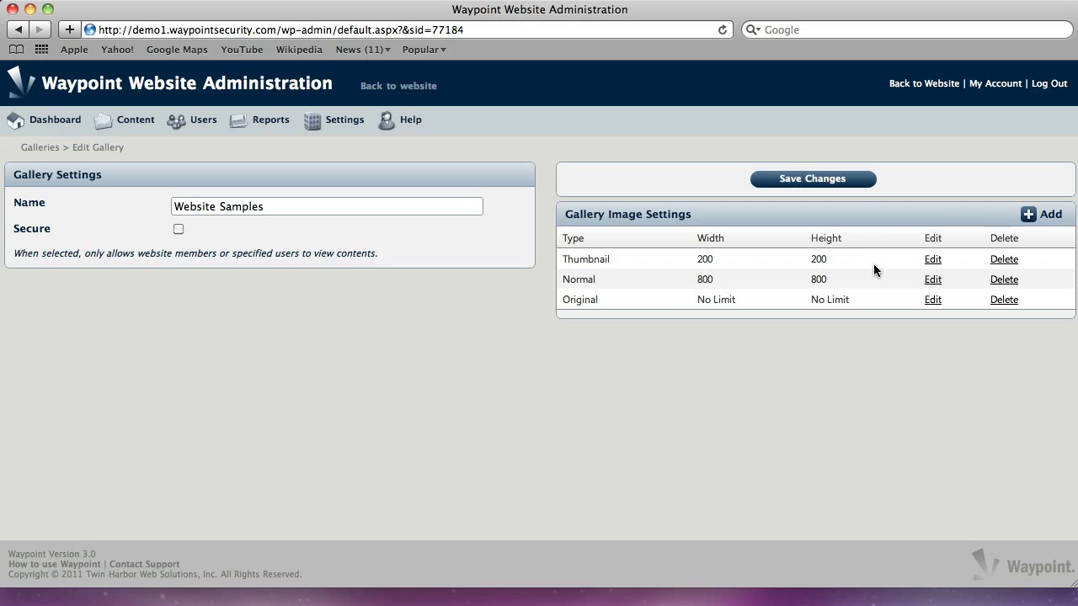
# - Add a Custom image size with a maximum width and height of 450 to the gallery and save it
pyautogui.click(1041, 214)
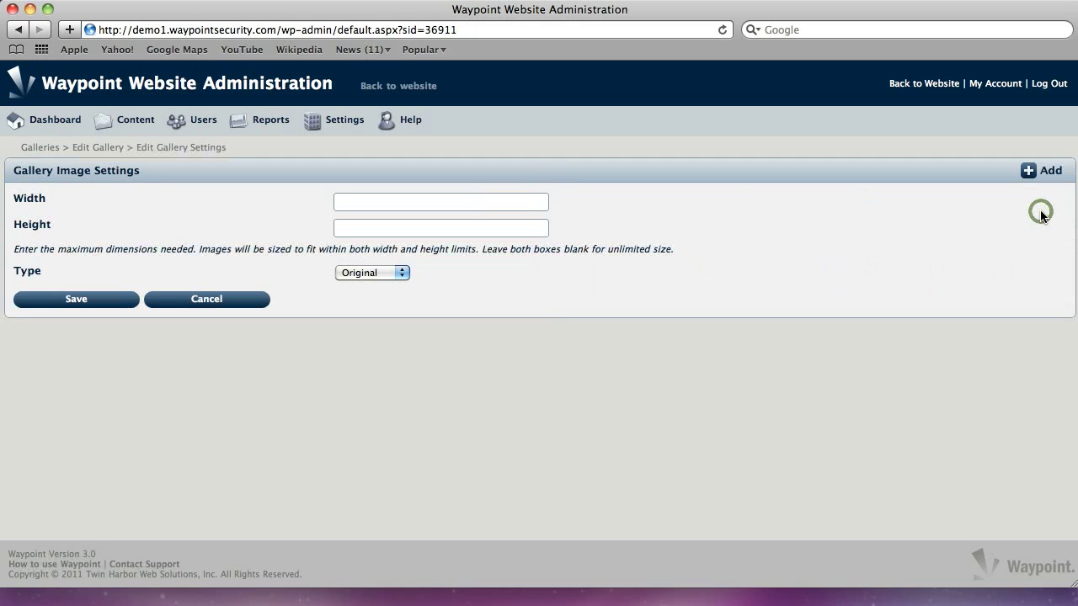
pyautogui.click(359, 275)
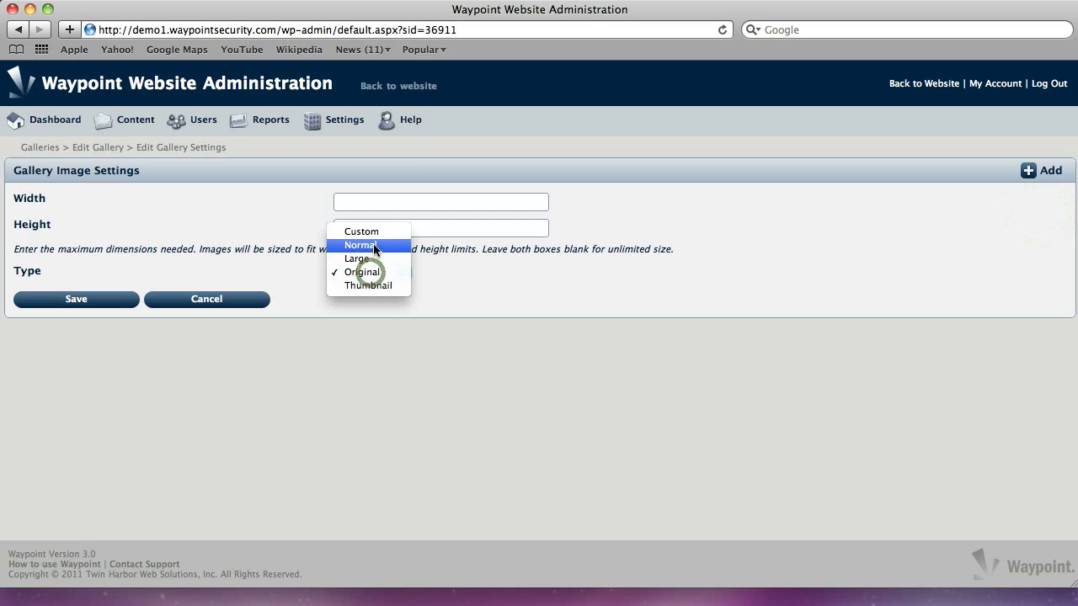
pyautogui.click(376, 233)
pyautogui.click(376, 202)
pyautogui.write('450')
pyautogui.click(355, 228)
pyautogui.write('450')
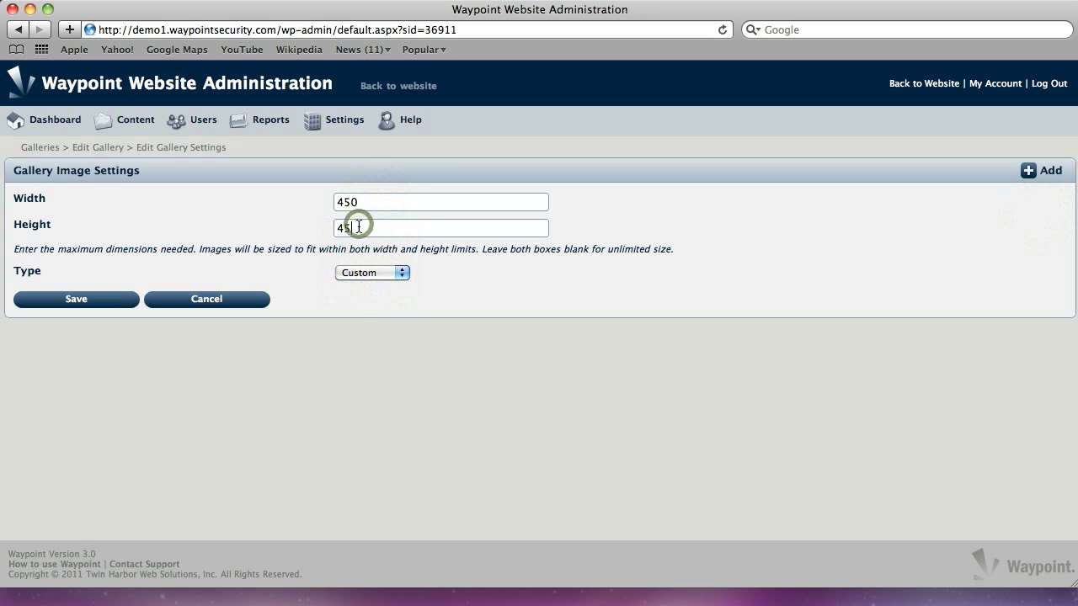
pyautogui.click(96, 298)
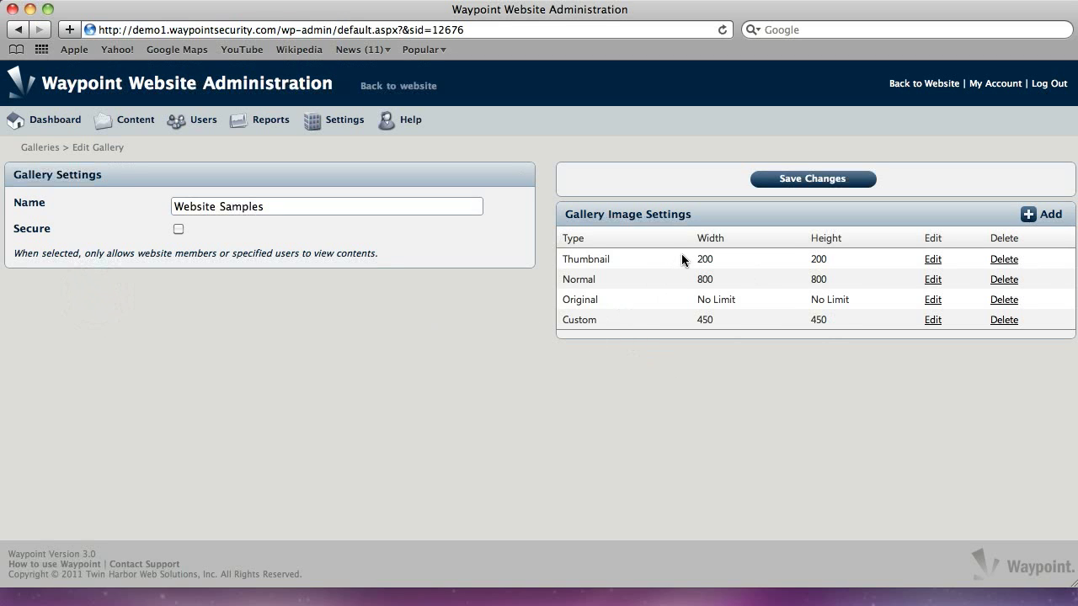
# - Review the gallery's Thumbnail, Normal and Custom size limits and save the Website Samples gallery changes
pyautogui.click(682, 260)
pyautogui.click(706, 279)
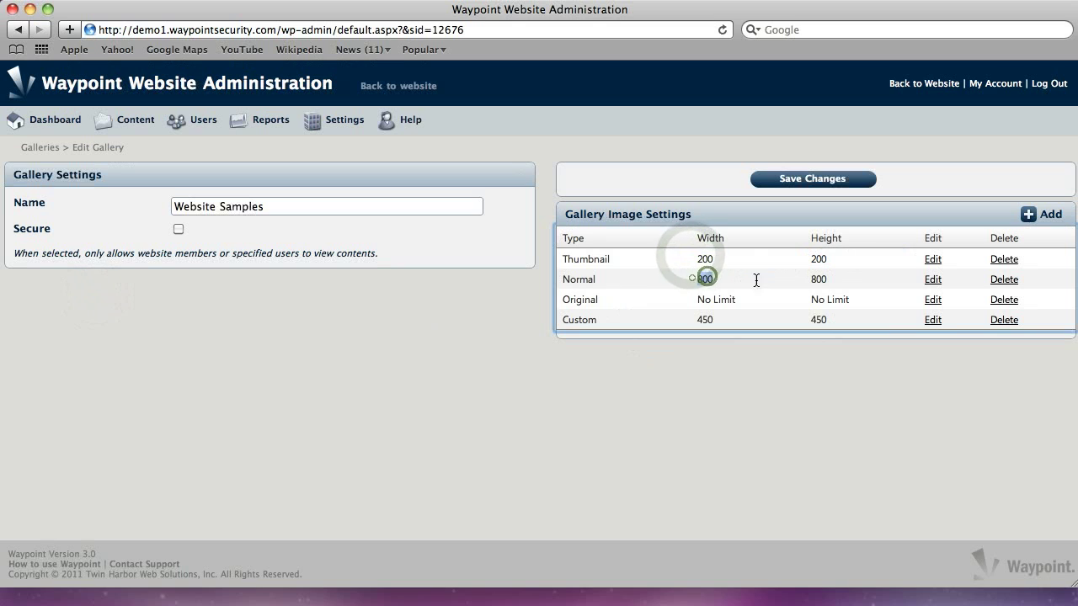
pyautogui.doubleClick(704, 279)
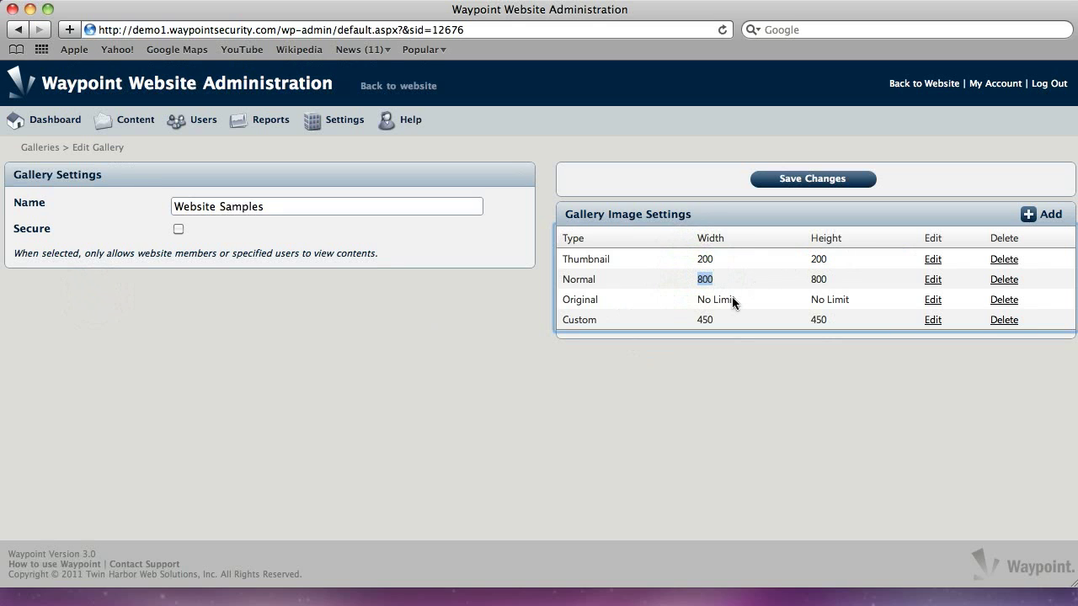
pyautogui.doubleClick(693, 320)
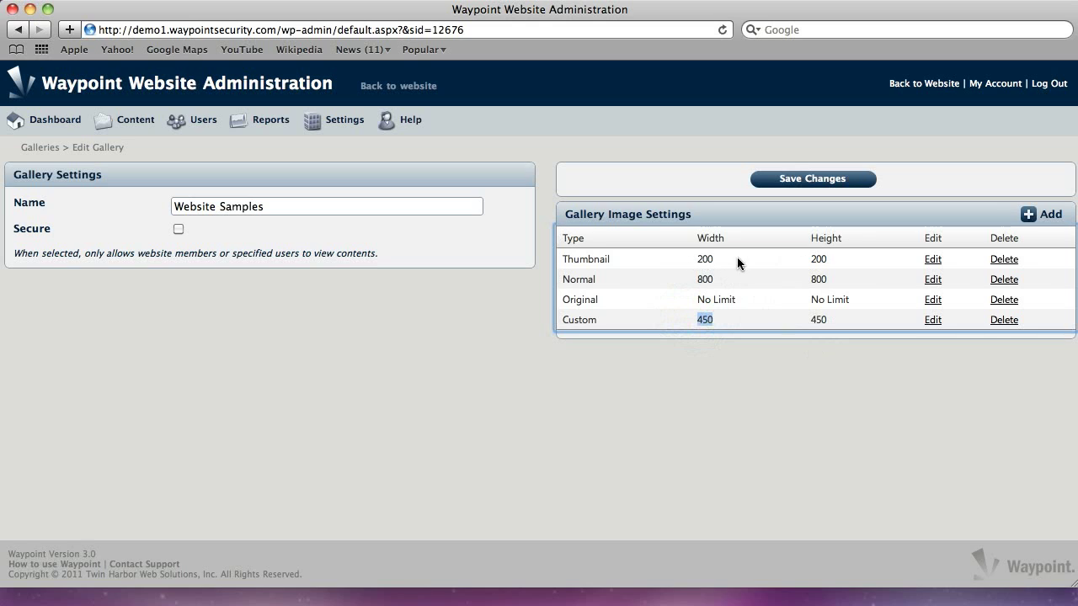
pyautogui.moveTo(685, 260); pyautogui.dragTo(832, 263)
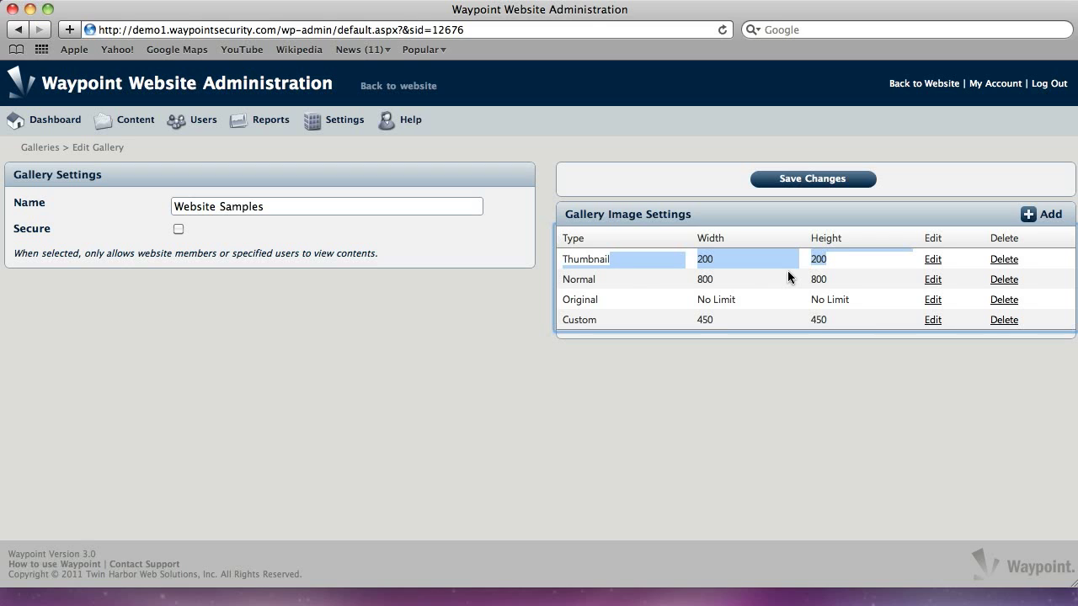
pyautogui.click(795, 370)
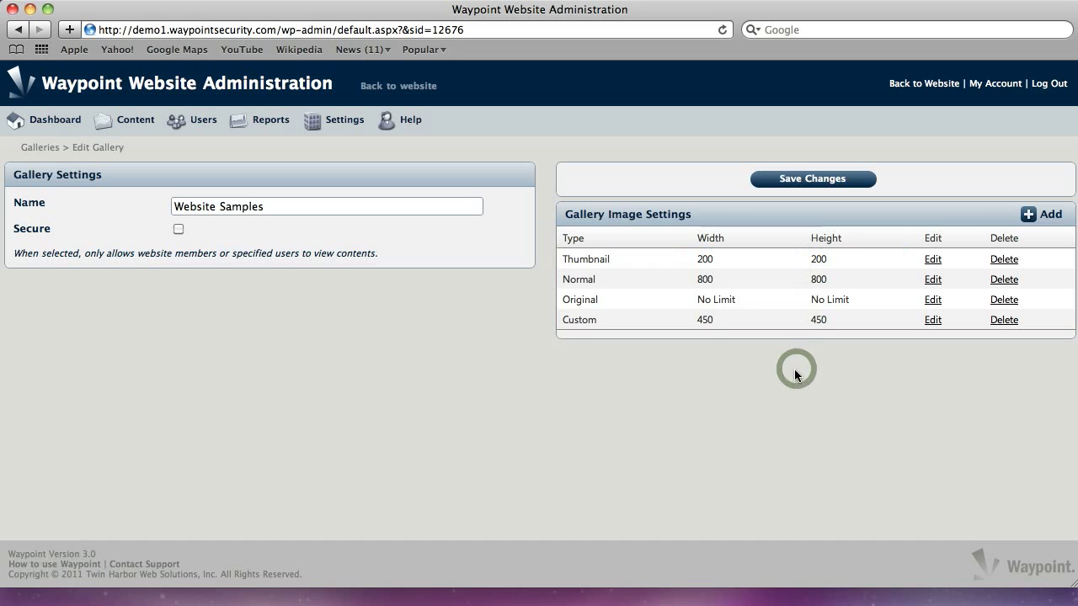
pyautogui.click(827, 178)
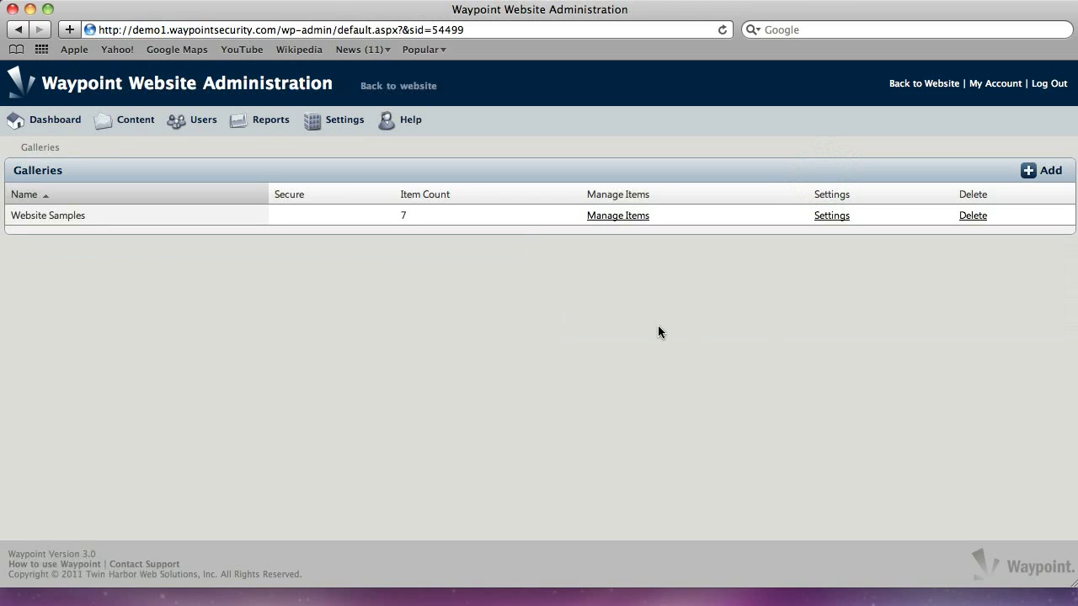
# - Open the global gallery settings to examine the default image sizes
pyautogui.click(322, 121)
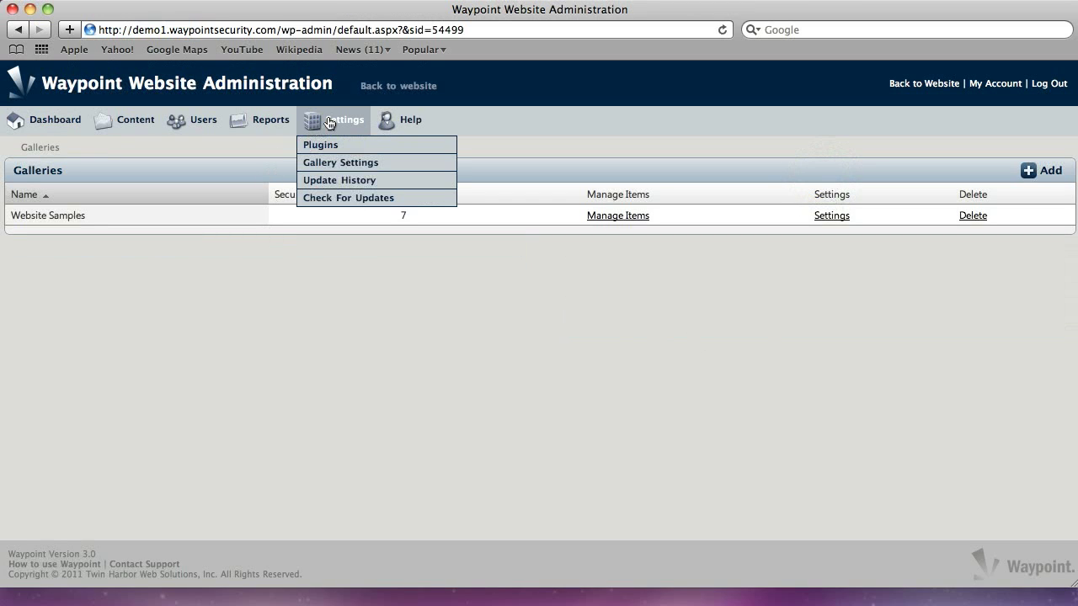
pyautogui.click(343, 163)
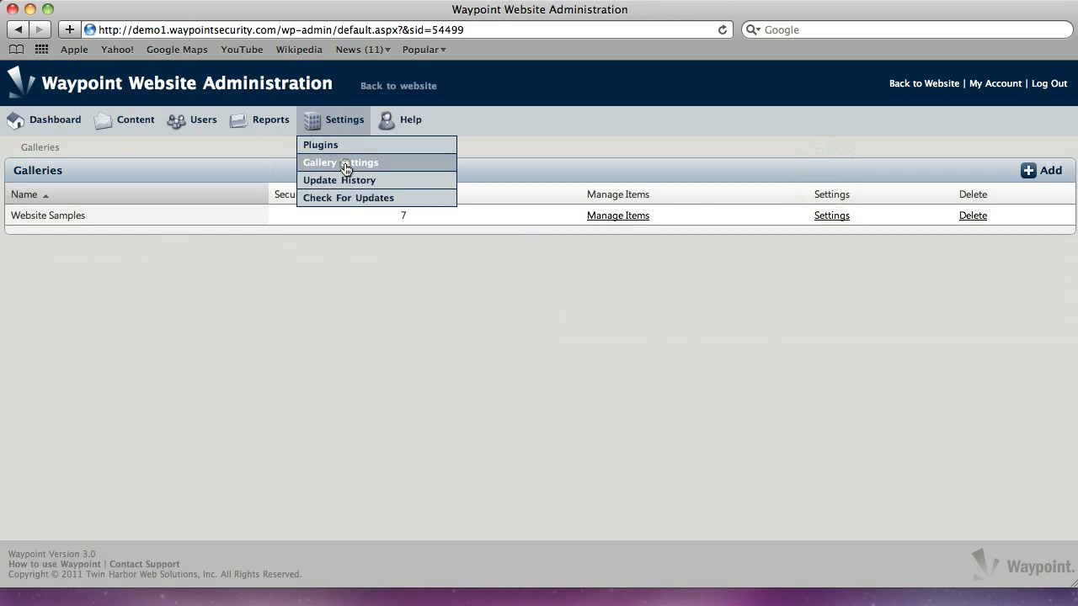
pyautogui.click(329, 243)
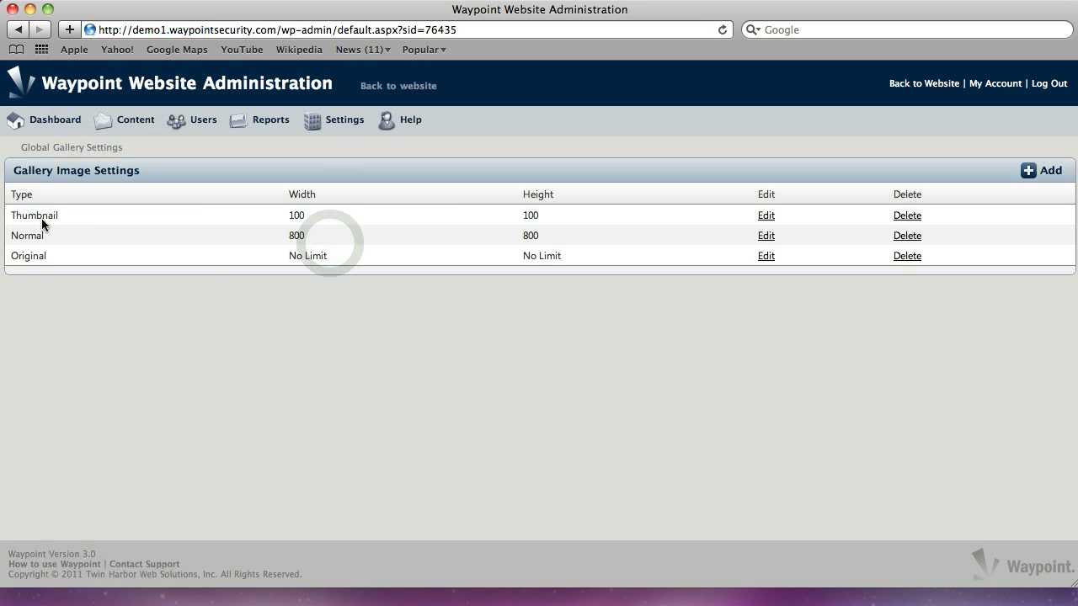